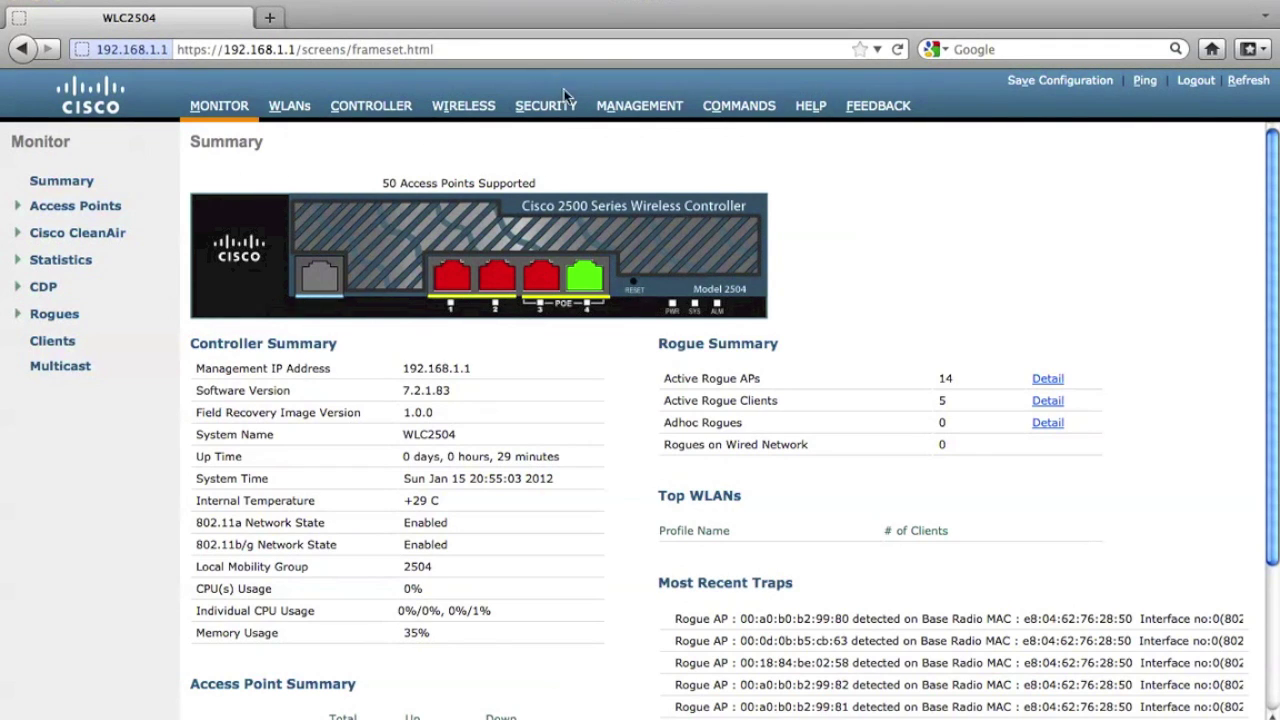
Create a new Local EAP profile named Local-PEAP under Security > Local EAP > Profiles.
{"action": "left_click", "coordinate": [565, 118]}
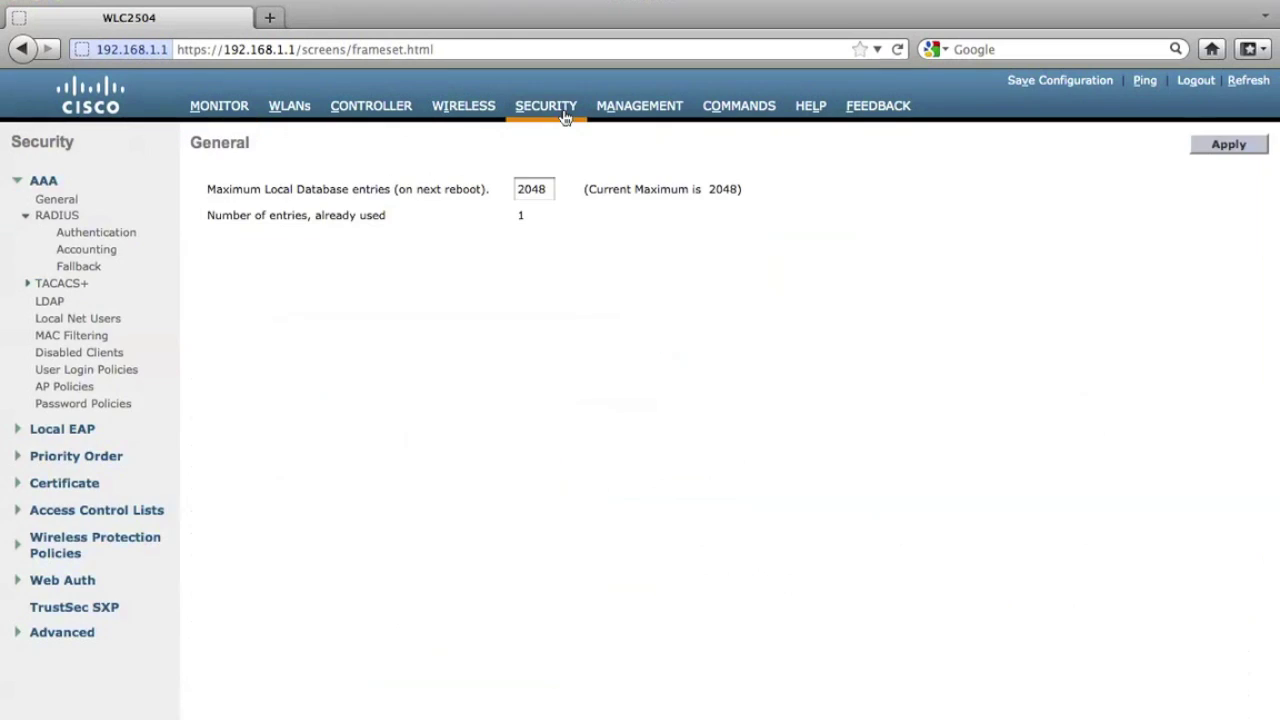
{"action": "left_click", "coordinate": [55, 429]}
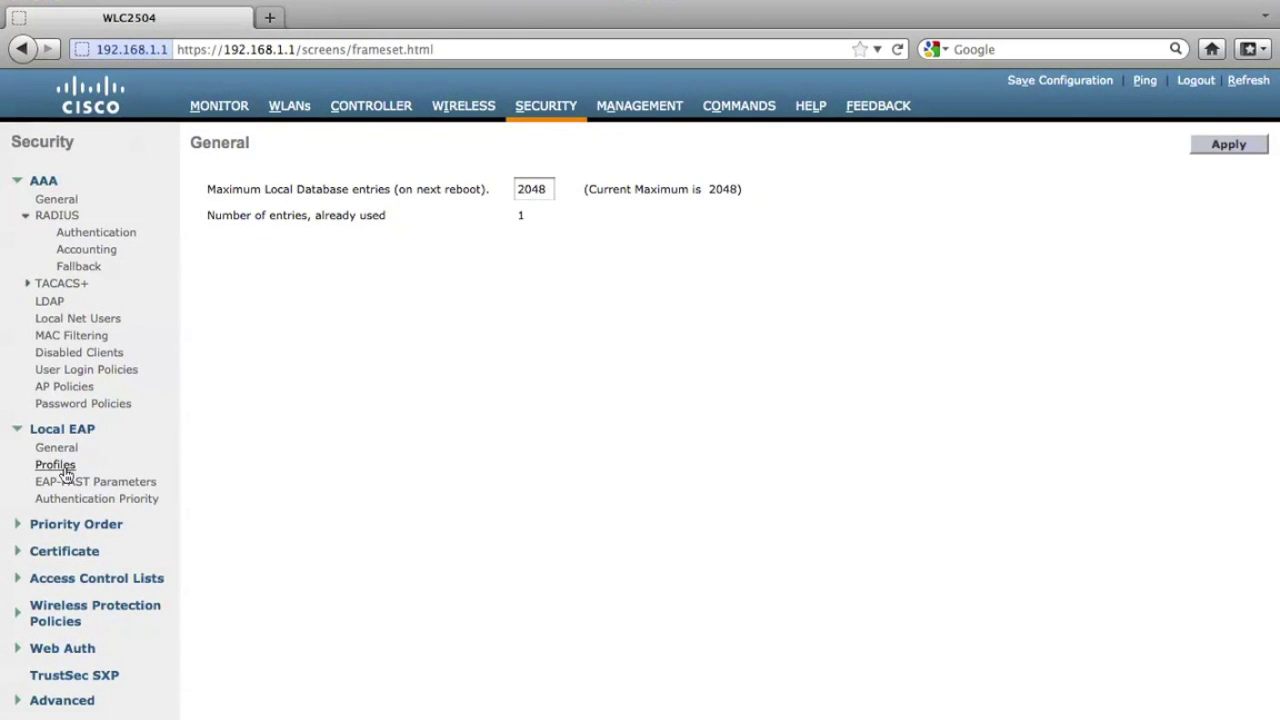
{"action": "left_click", "coordinate": [55, 465]}
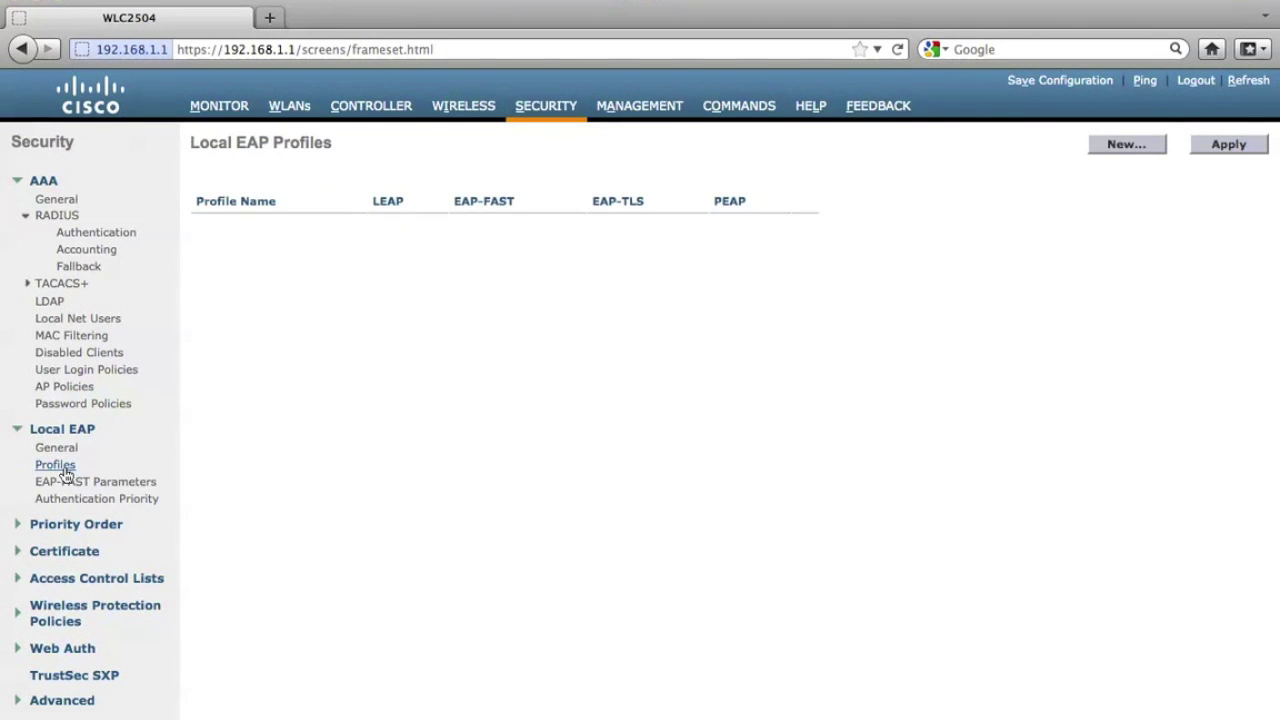
{"action": "left_click", "coordinate": [1105, 148]}
{"action": "left_click", "coordinate": [908, 193]}
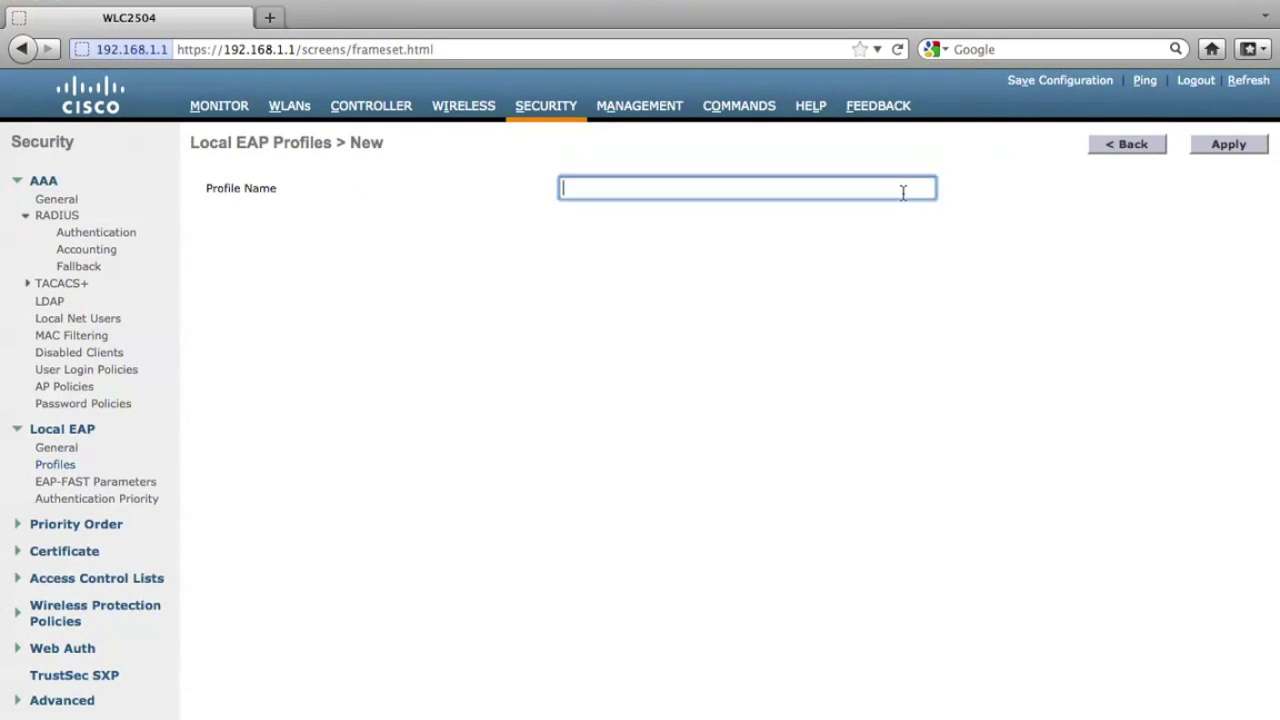
{"action": "type", "text": "Local-PEAP"}
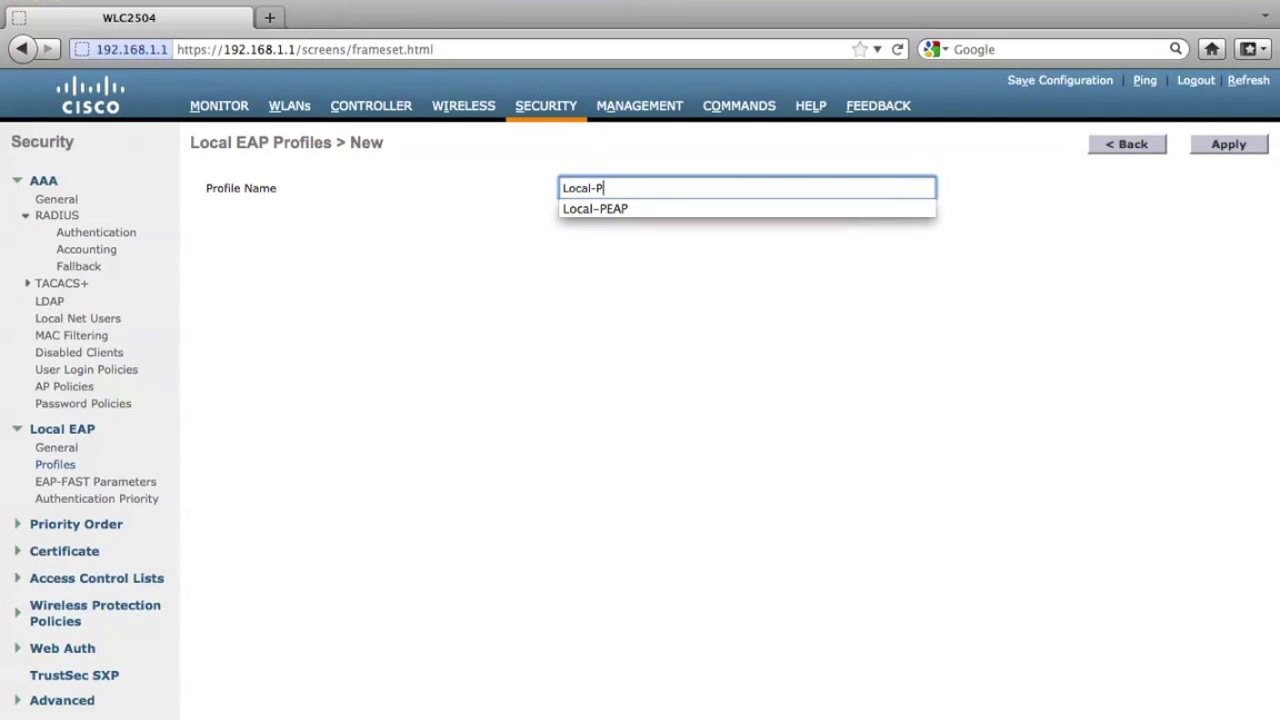
{"action": "left_click", "coordinate": [889, 209]}
{"action": "left_click", "coordinate": [1237, 146]}
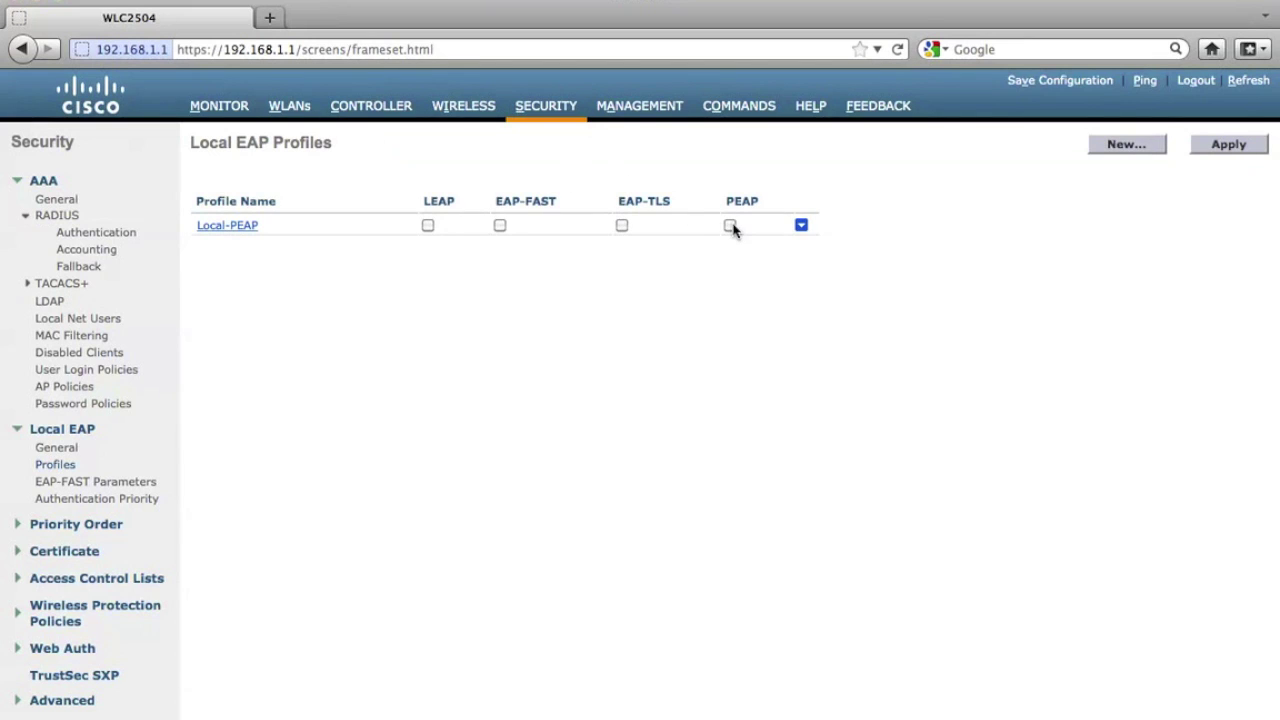
Enable PEAP on the Local-PEAP profile and apply it.
{"action": "left_click", "coordinate": [731, 226]}
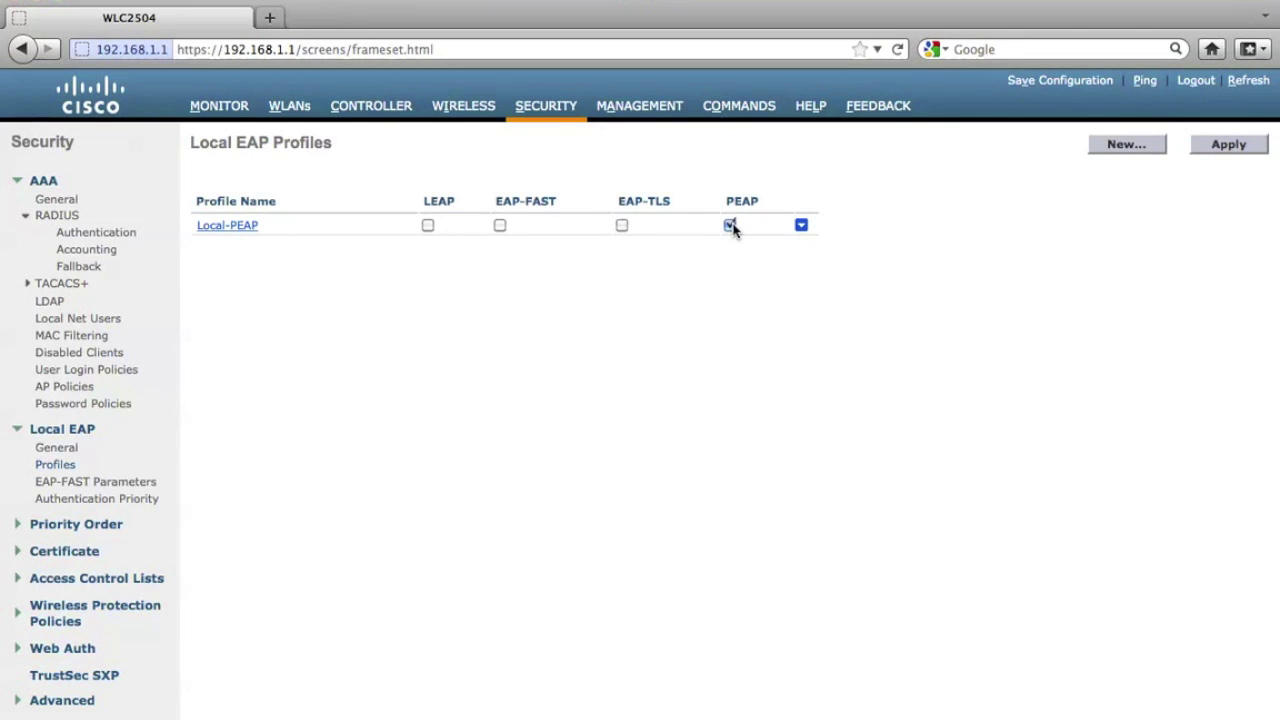
{"action": "left_click", "coordinate": [1226, 149]}
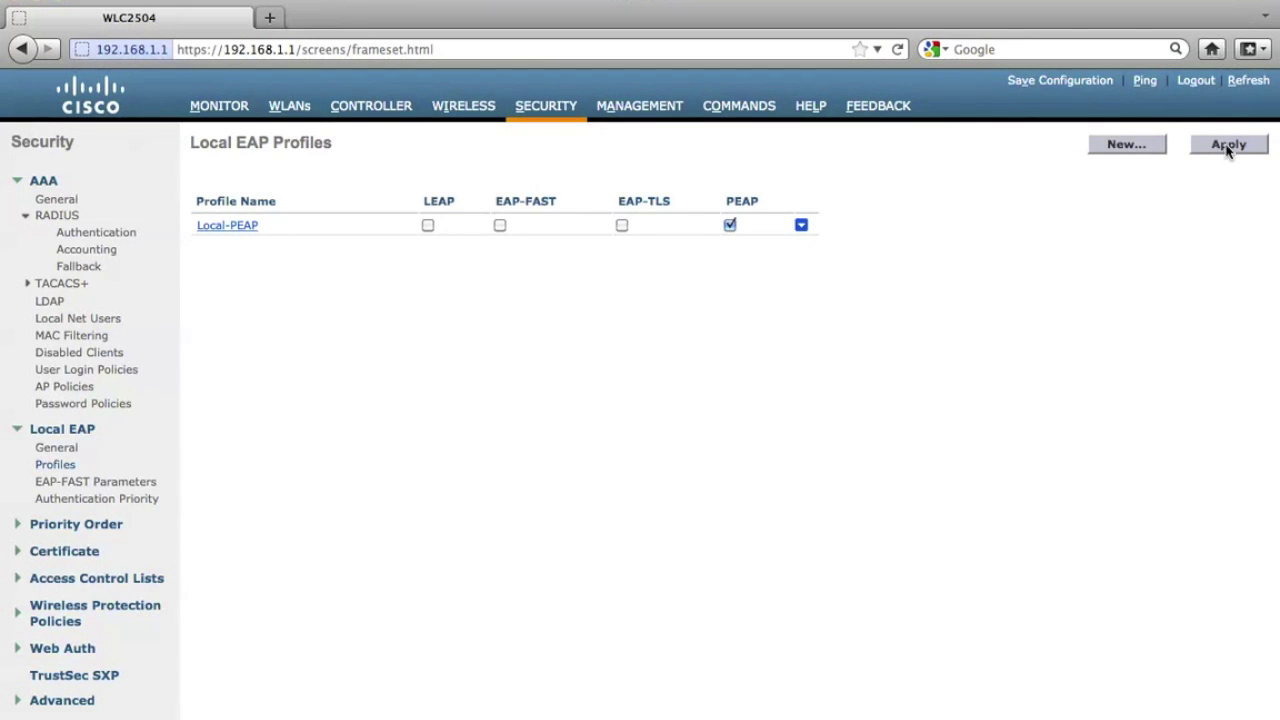
{"action": "left_click", "coordinate": [1127, 146]}
Create the Local-FAST profile and apply it with EAP-FAST ticked.
{"action": "left_click", "coordinate": [886, 188]}
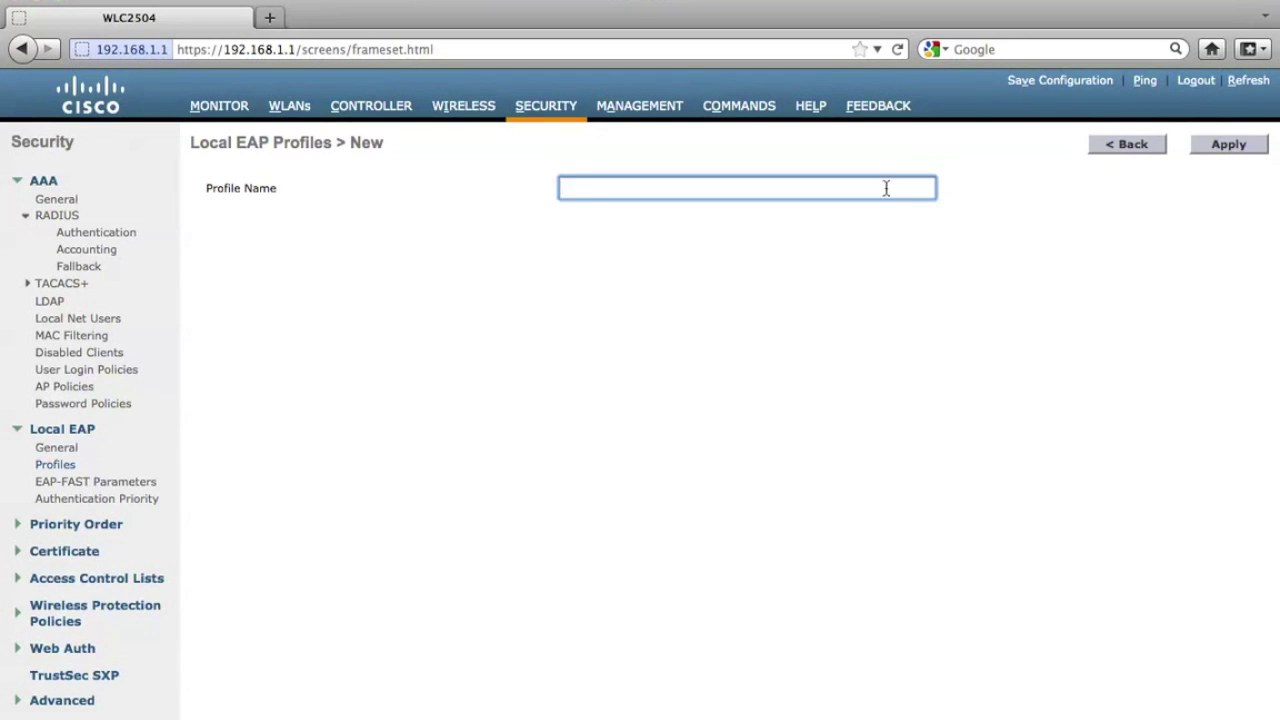
{"action": "type", "text": "Local-FAST"}
{"action": "left_click", "coordinate": [1237, 150]}
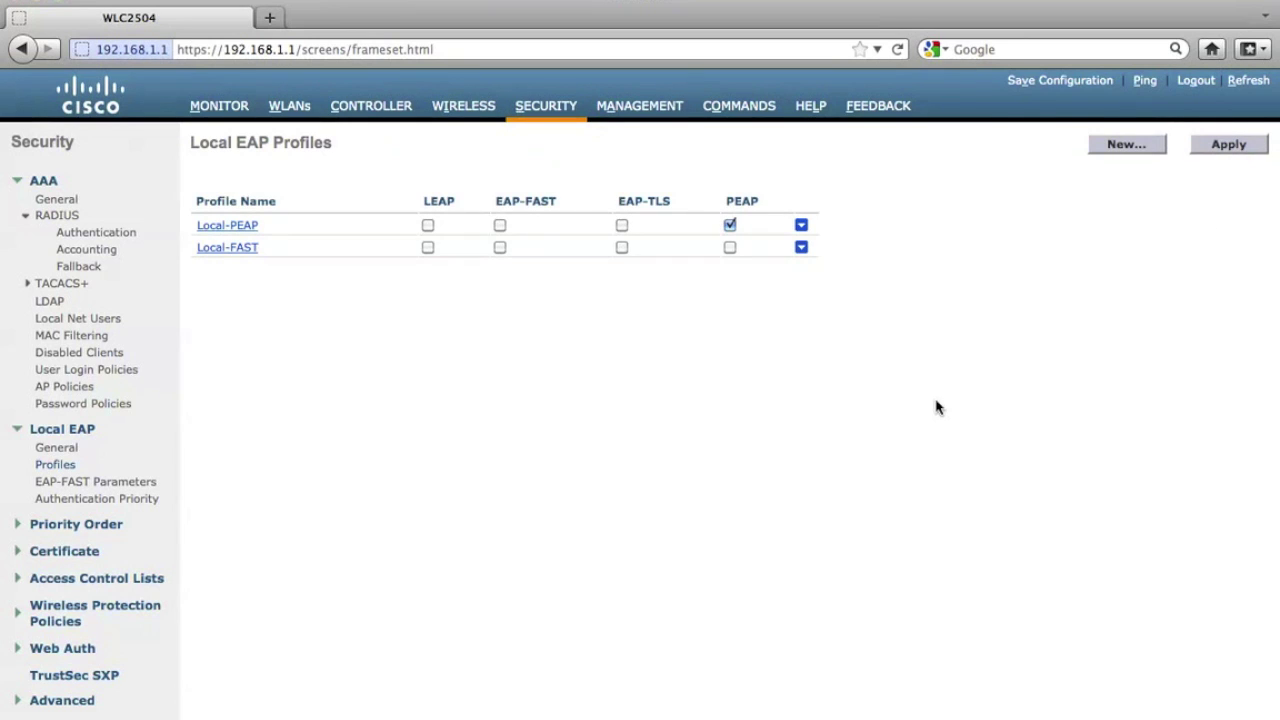
{"action": "left_click", "coordinate": [499, 250]}
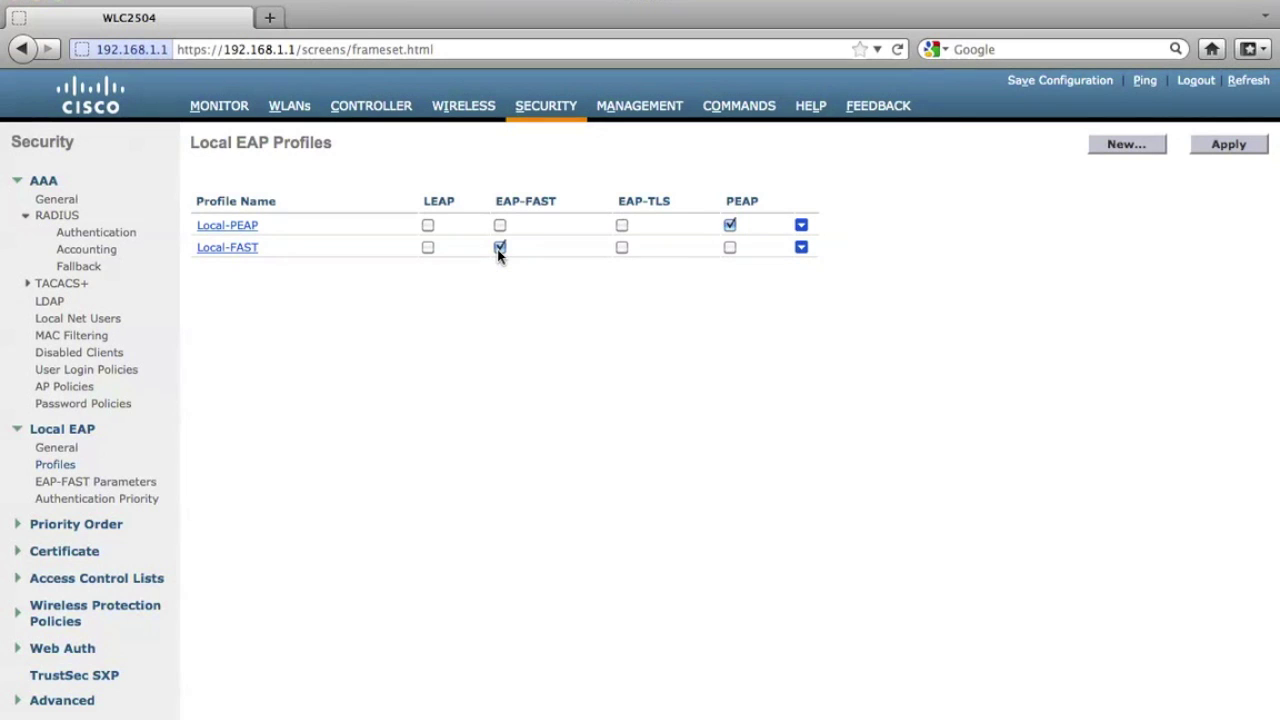
{"action": "left_click", "coordinate": [1219, 145]}
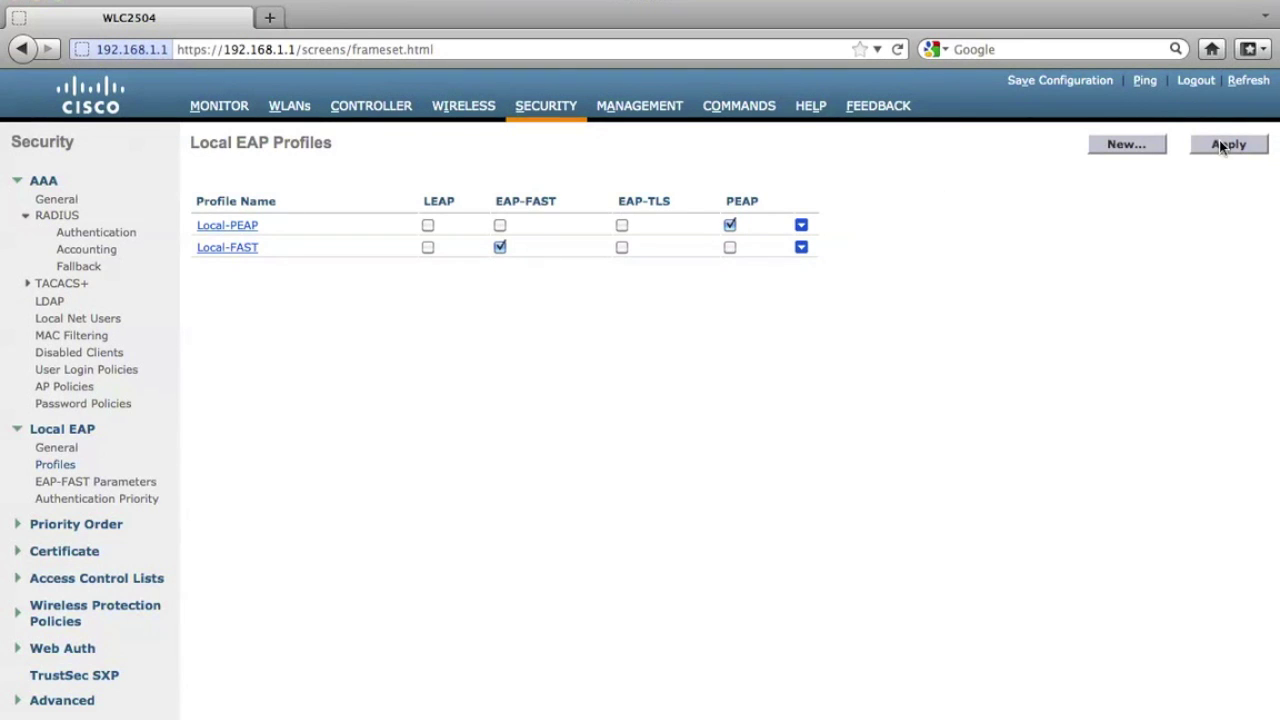
Review the Local-FAST profile's details, then go back to the profile list.
{"action": "left_click", "coordinate": [207, 250]}
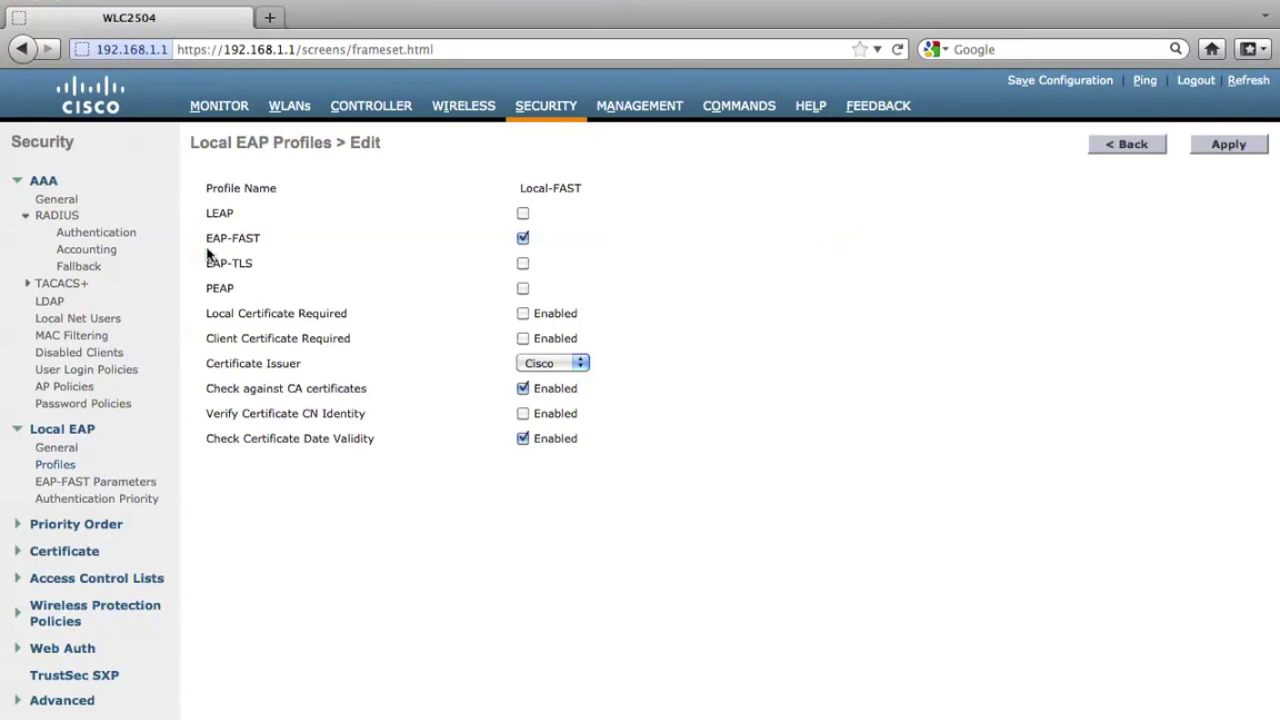
{"action": "left_click", "coordinate": [1128, 147]}
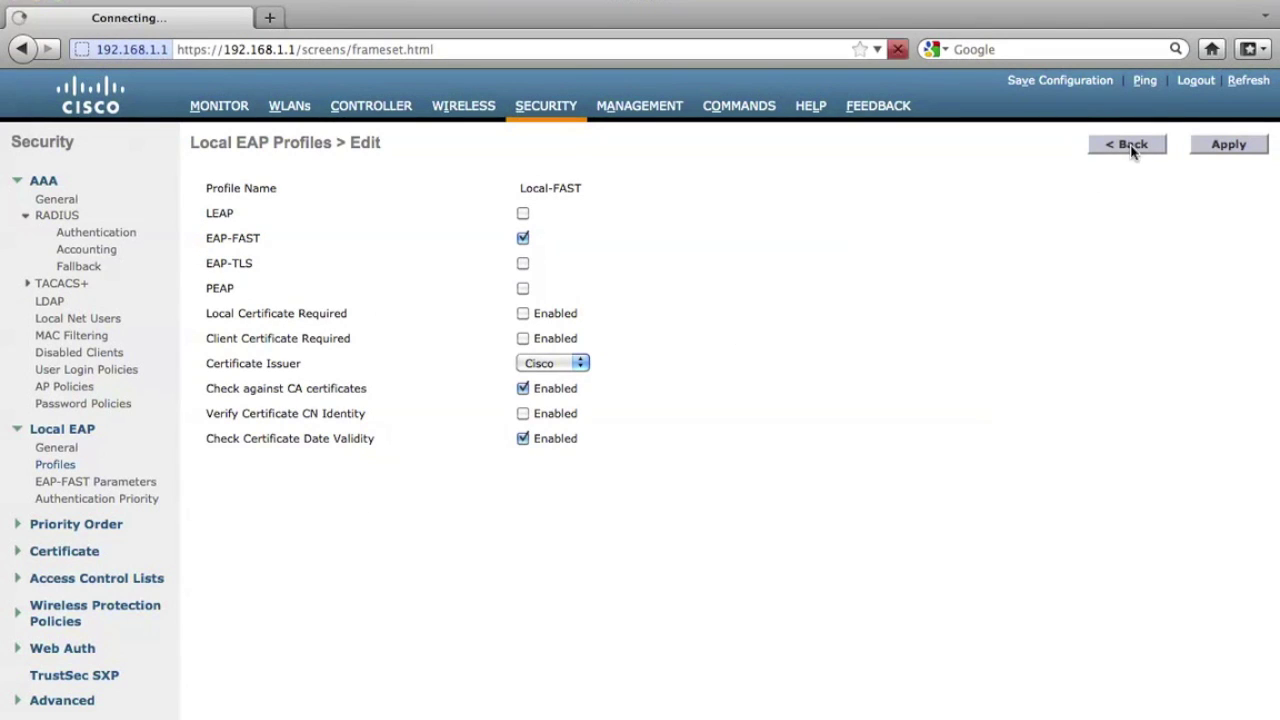
{"action": "left_click", "coordinate": [98, 322]}
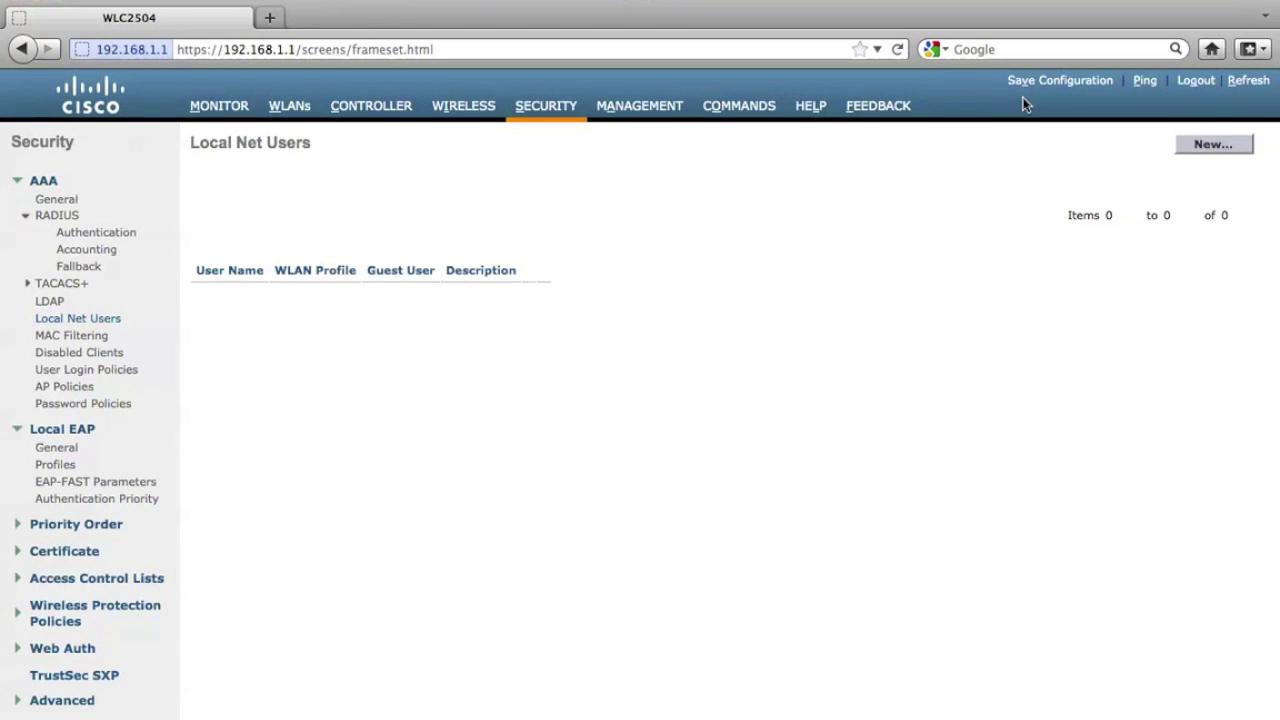
Add a Local Net User with a user name, password and confirmation, leaving WLAN Profile as Any WLAN.
{"action": "left_click", "coordinate": [1203, 144]}
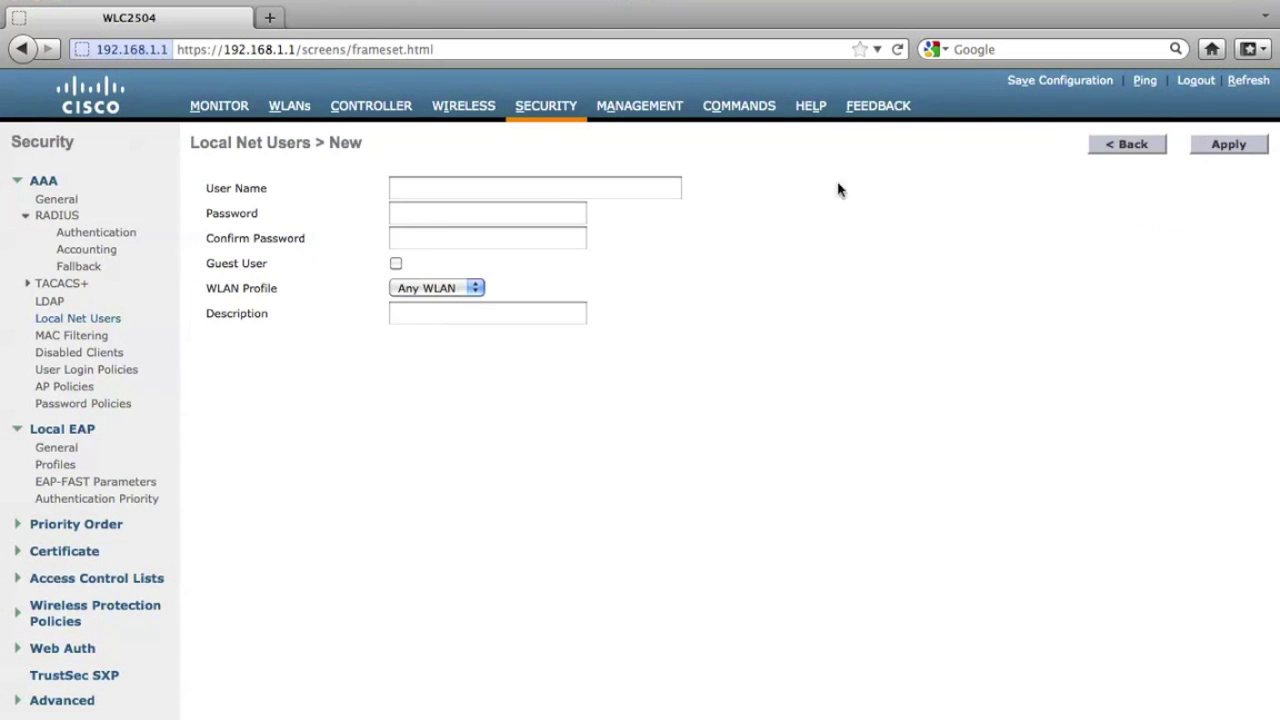
{"action": "left_click", "coordinate": [676, 188]}
{"action": "type", "text": "cisco"}
{"action": "key", "text": "Tab"}
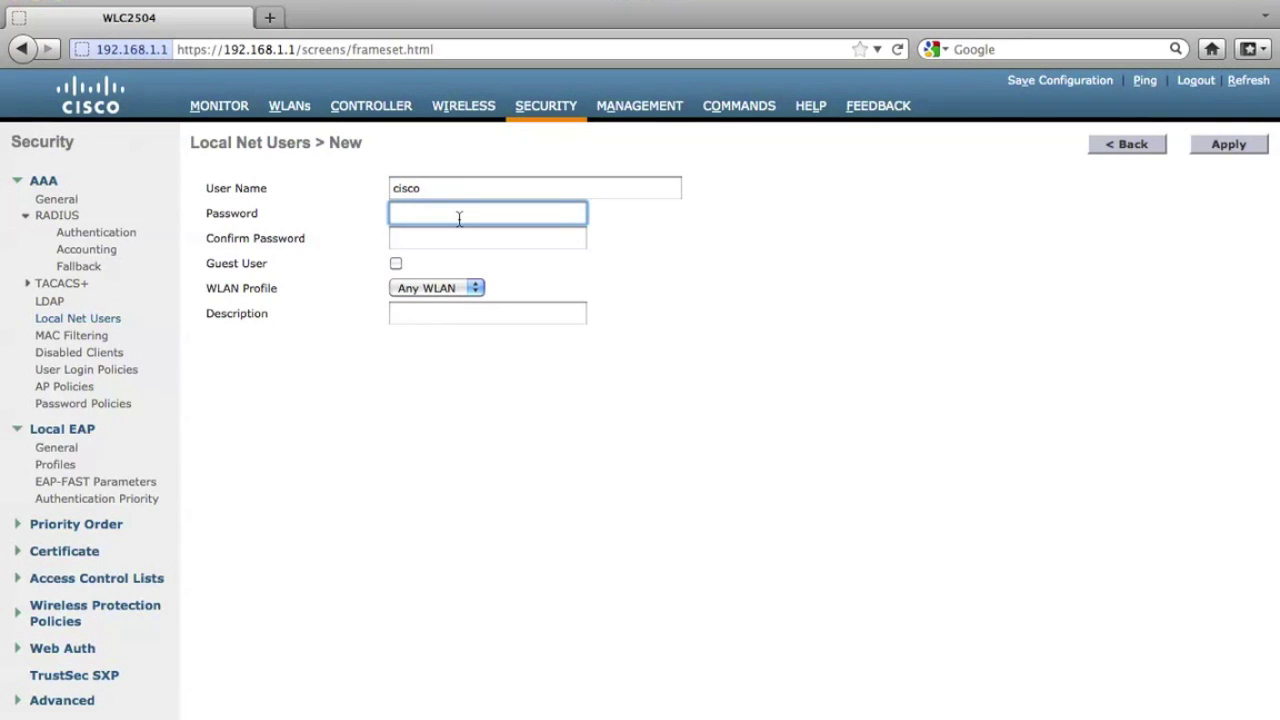
{"action": "type", "text": "cisco"}
{"action": "key", "text": "Tab"}
{"action": "type", "text": "cisco"}
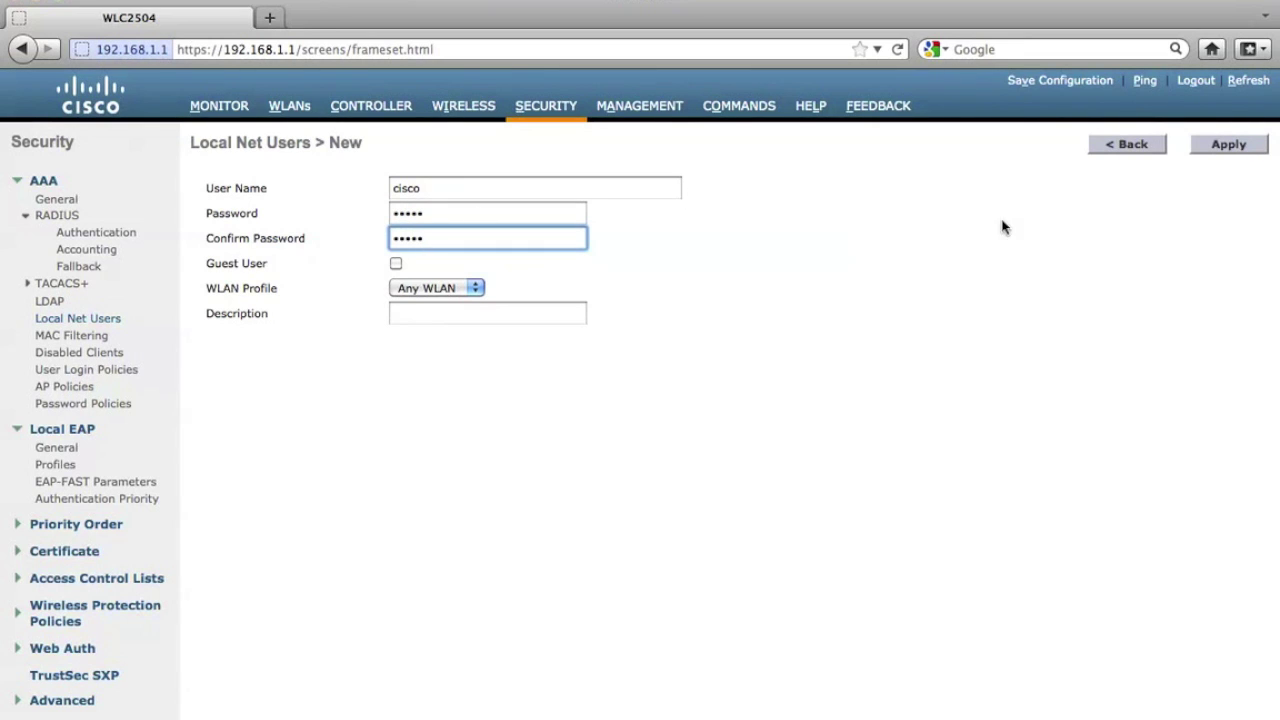
{"action": "left_click", "coordinate": [1225, 145]}
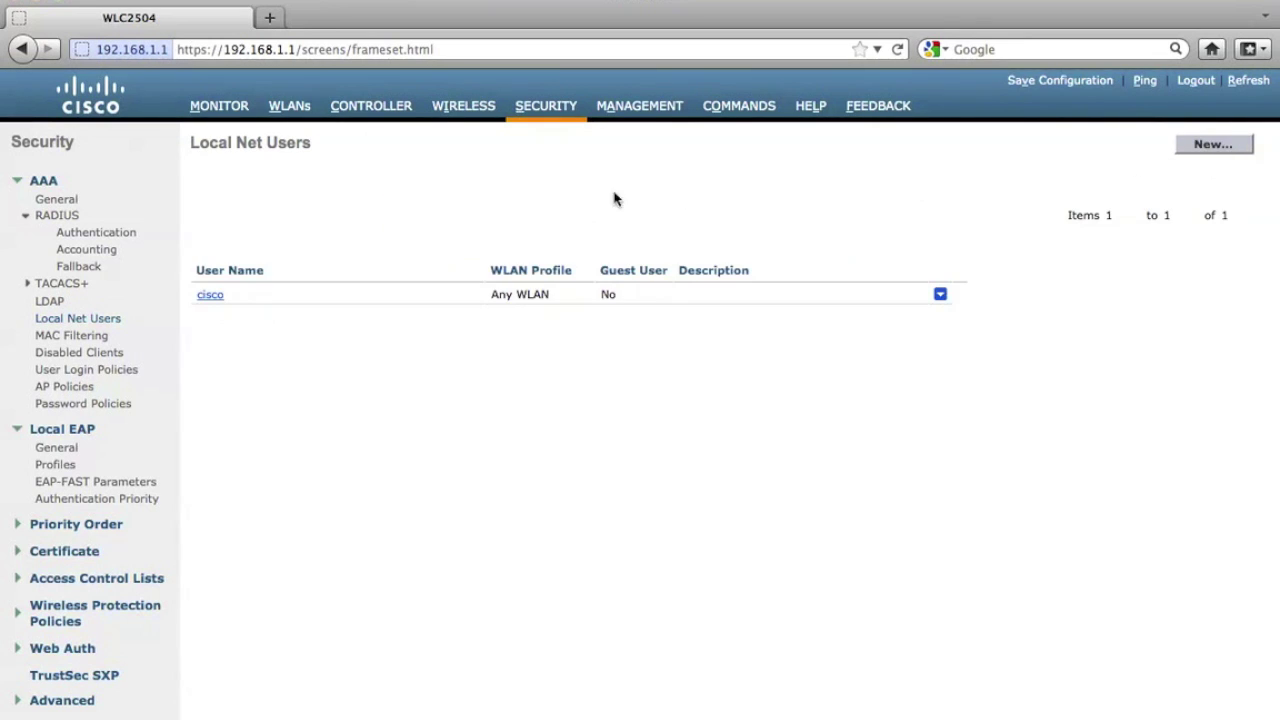
{"action": "left_click", "coordinate": [287, 107]}
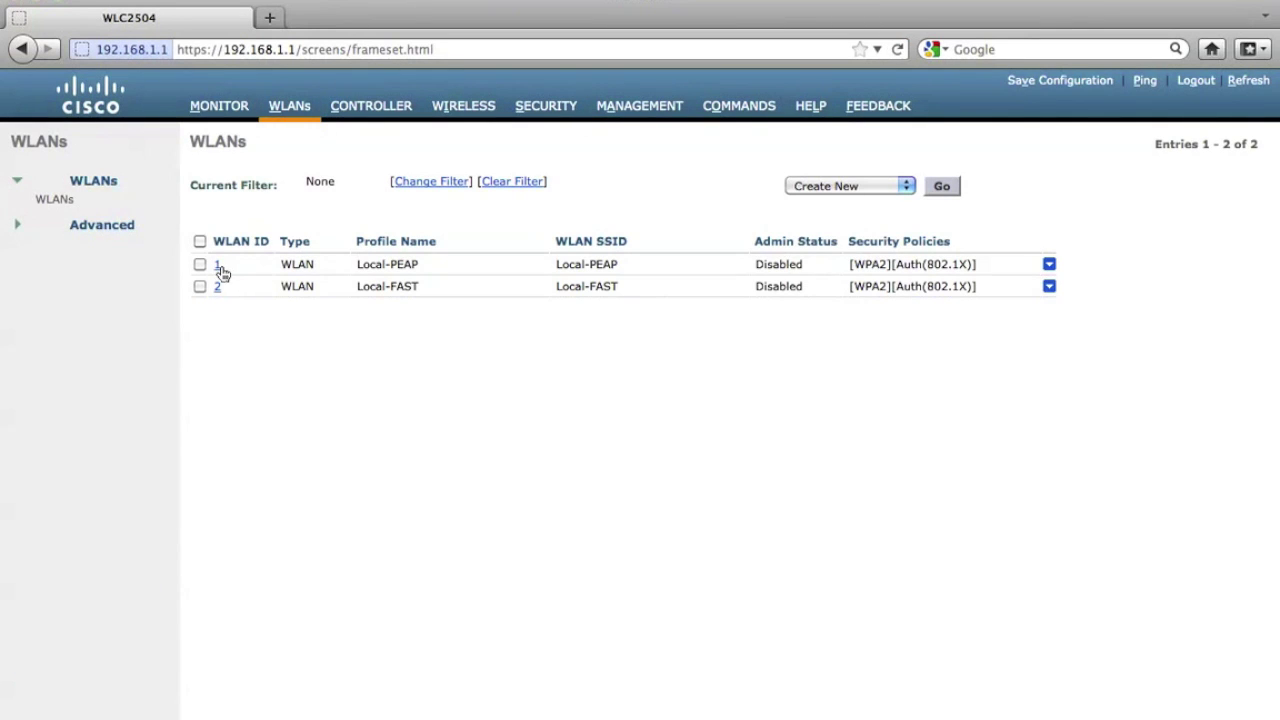
Enable WLAN 1 (Local-PEAP) and turn on Local EAP Authentication under its AAA Servers settings.
{"action": "left_click", "coordinate": [218, 266]}
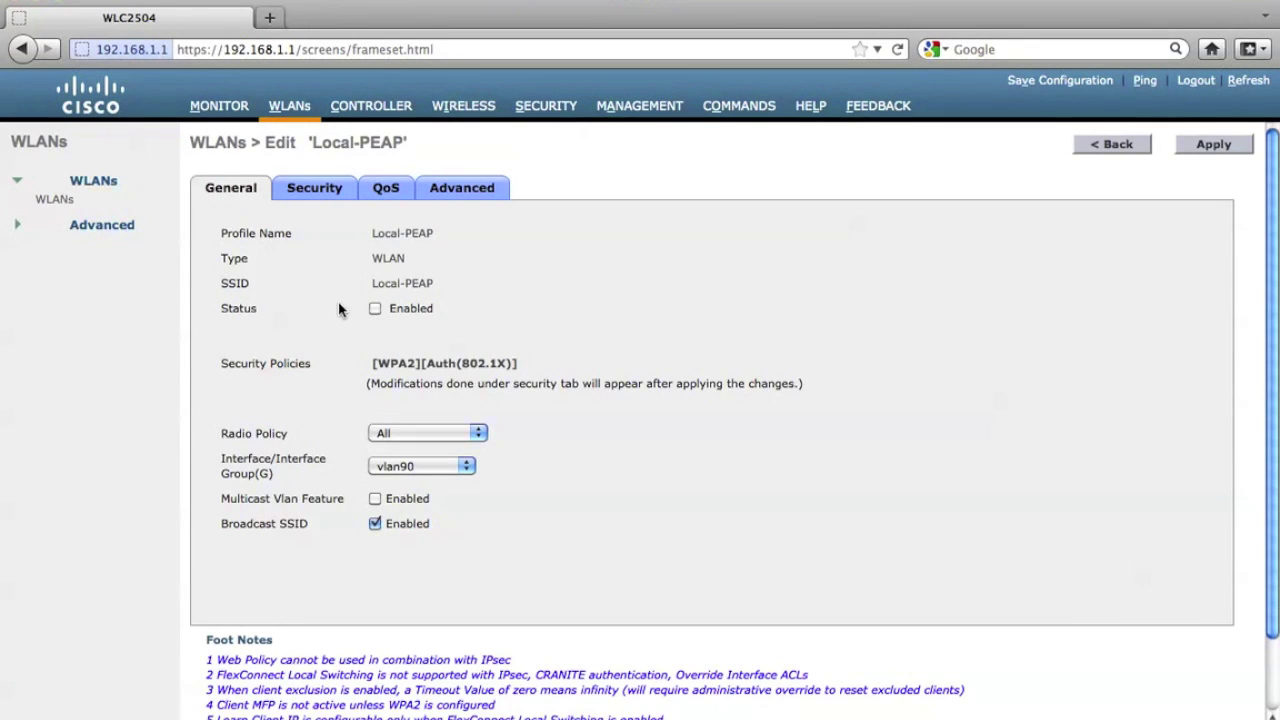
{"action": "left_click", "coordinate": [374, 310]}
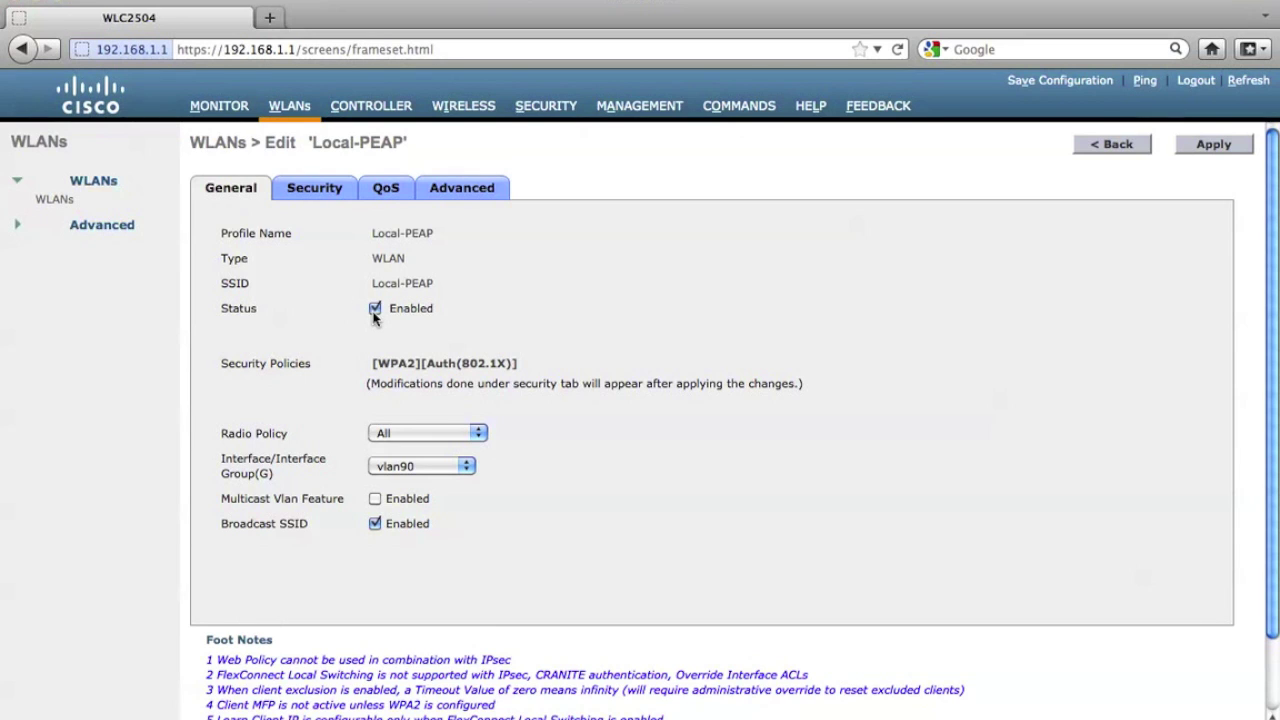
{"action": "left_click", "coordinate": [322, 188]}
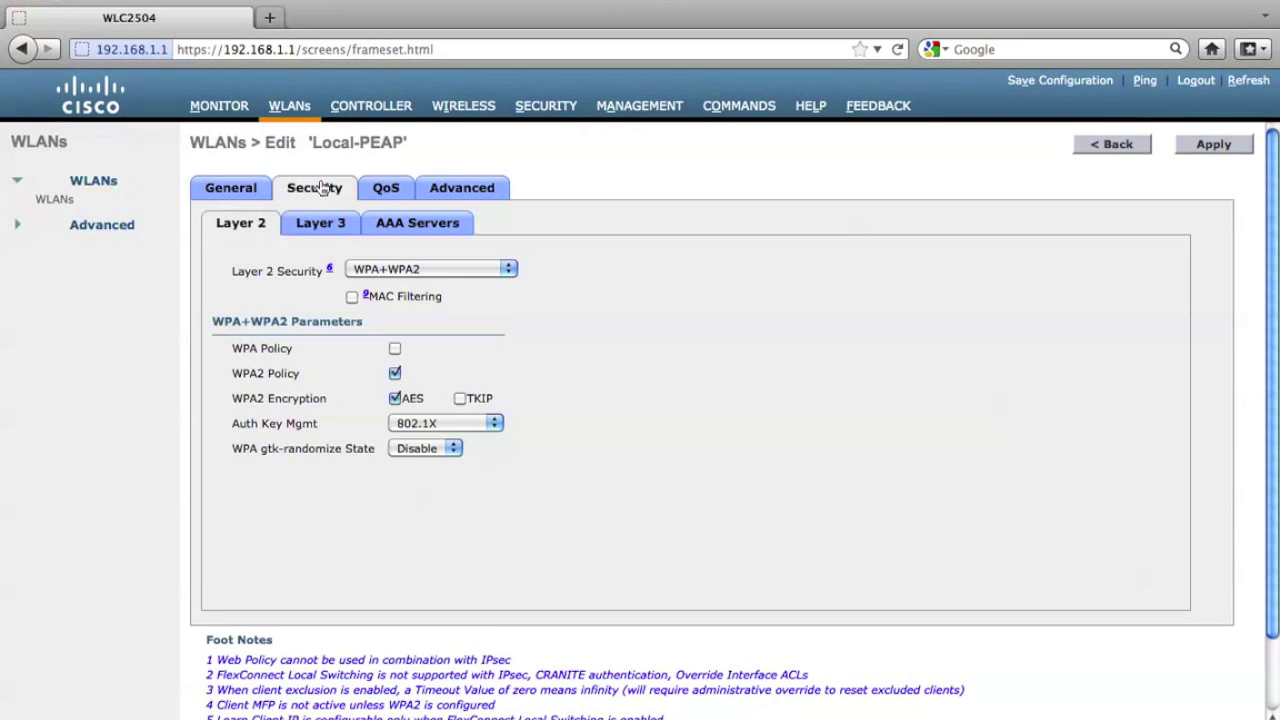
{"action": "left_click", "coordinate": [402, 226]}
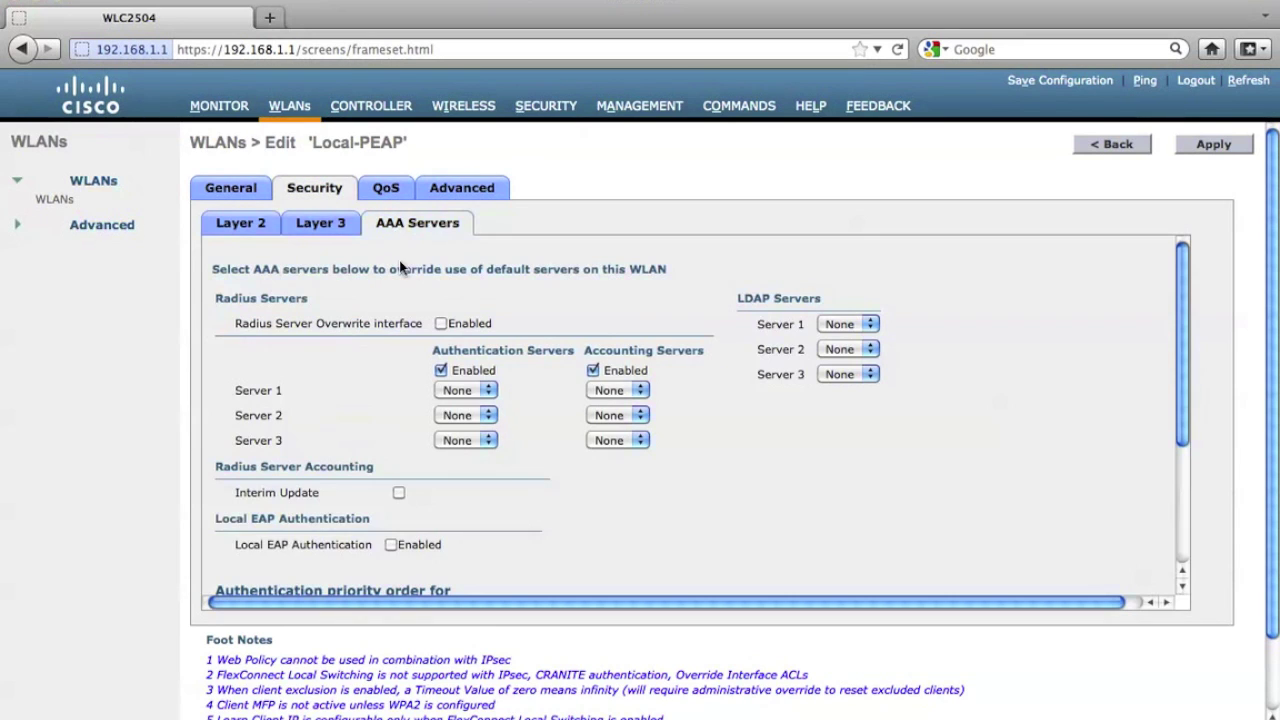
{"action": "left_click", "coordinate": [391, 545]}
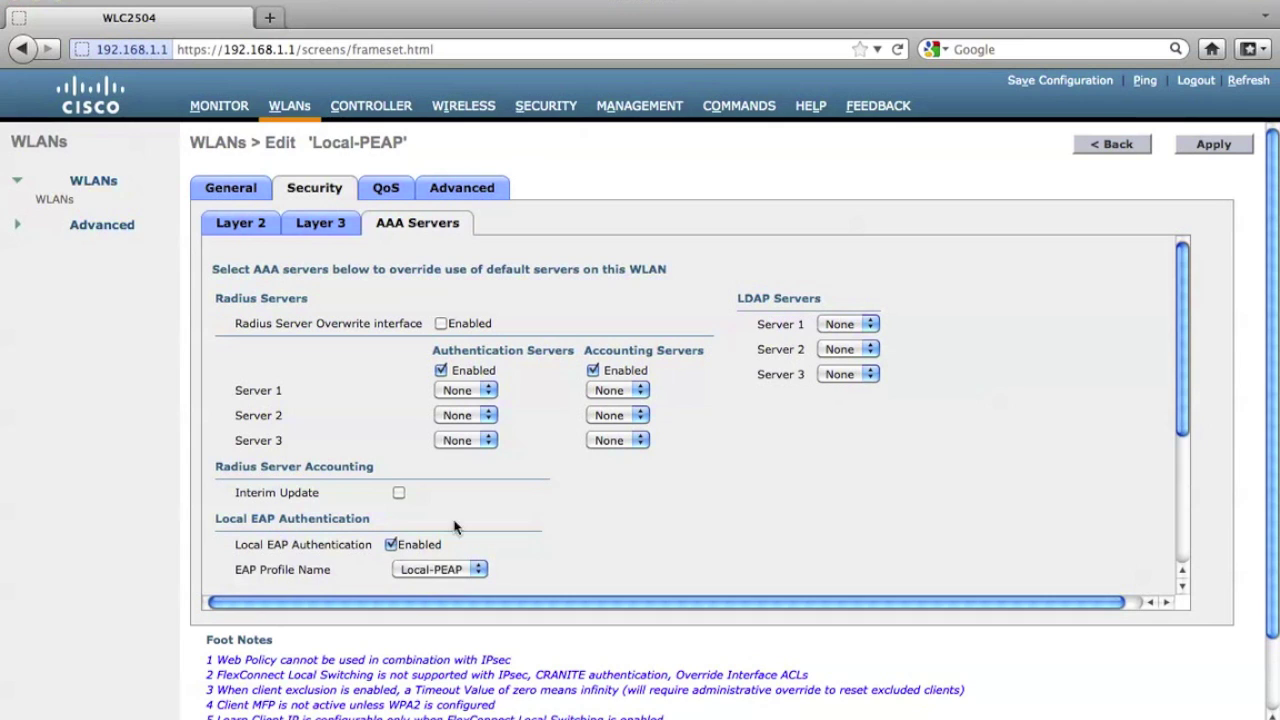
{"action": "left_click", "coordinate": [1213, 146]}
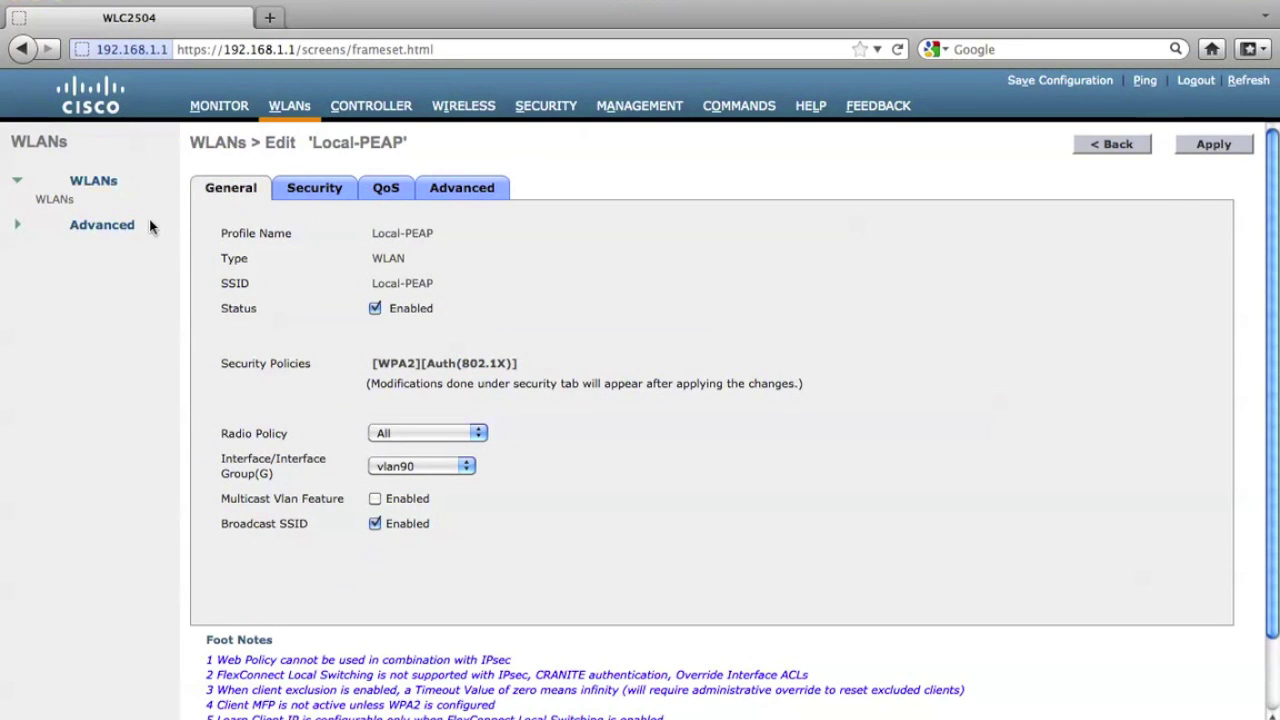
{"action": "left_click", "coordinate": [55, 200]}
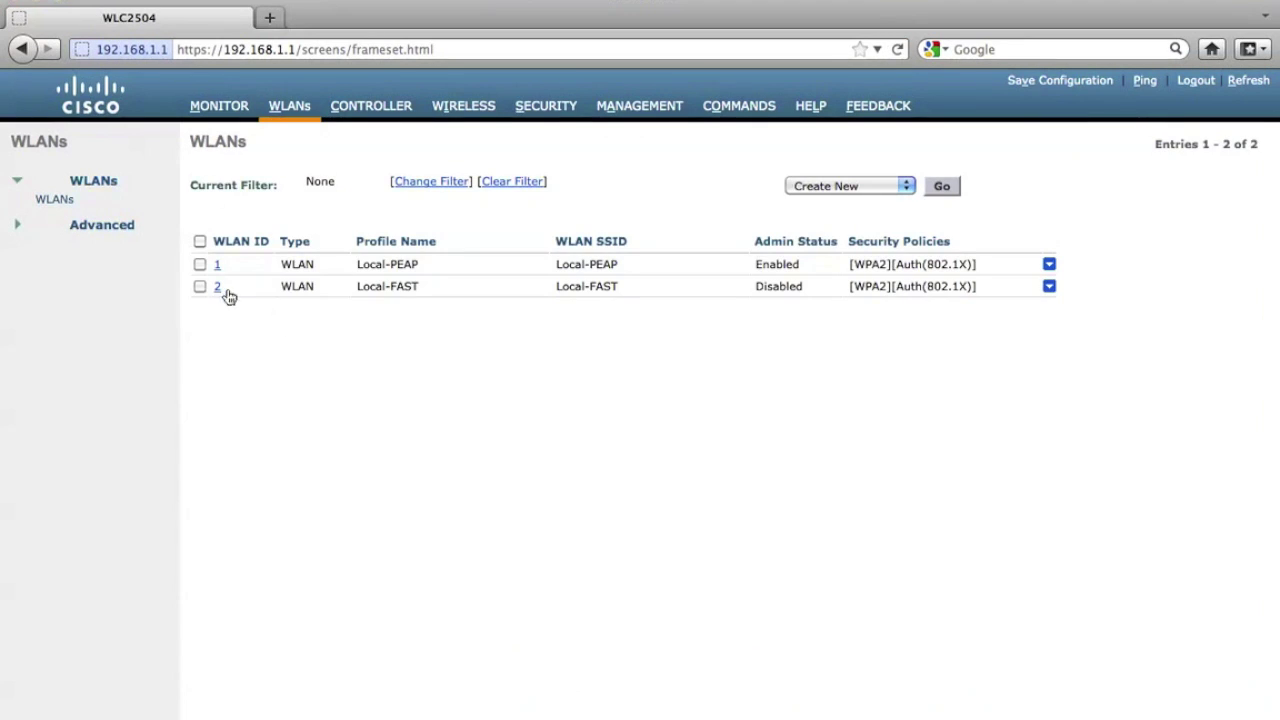
Enable WLAN 2 (Local-FAST) with Local EAP Authentication using the Local-FAST EAP profile.
{"action": "left_click", "coordinate": [218, 287]}
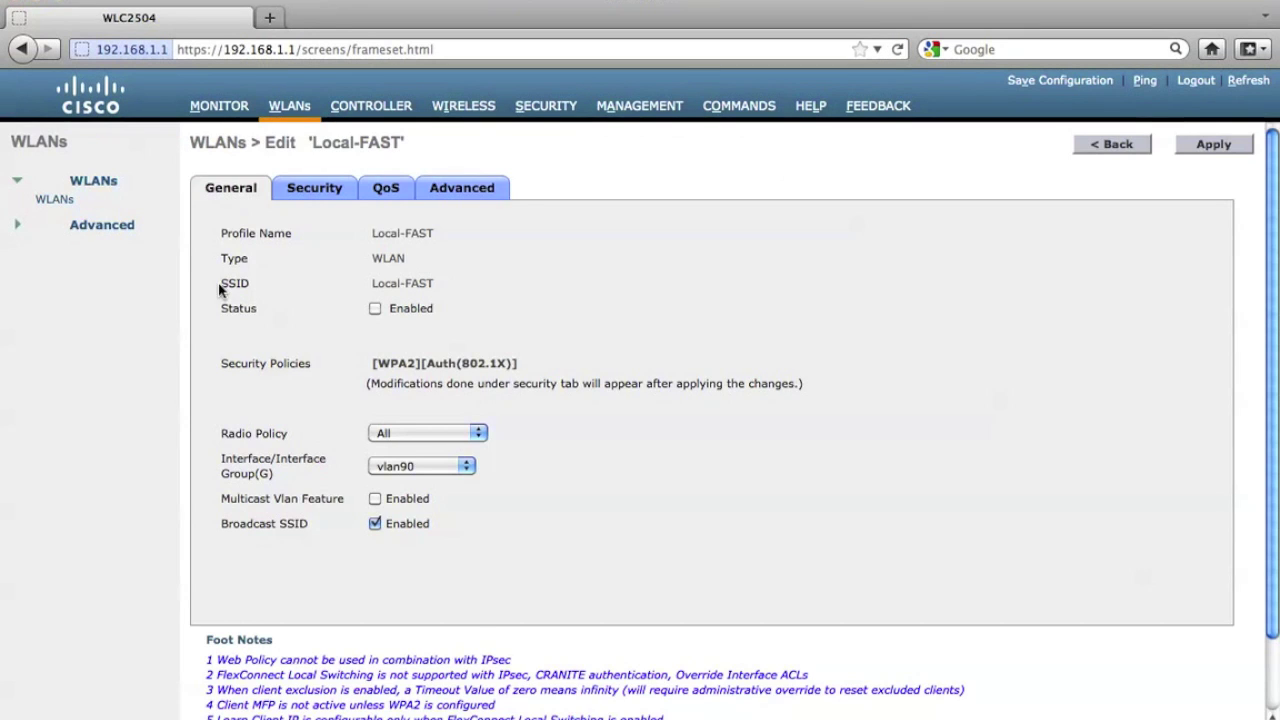
{"action": "left_click", "coordinate": [375, 309]}
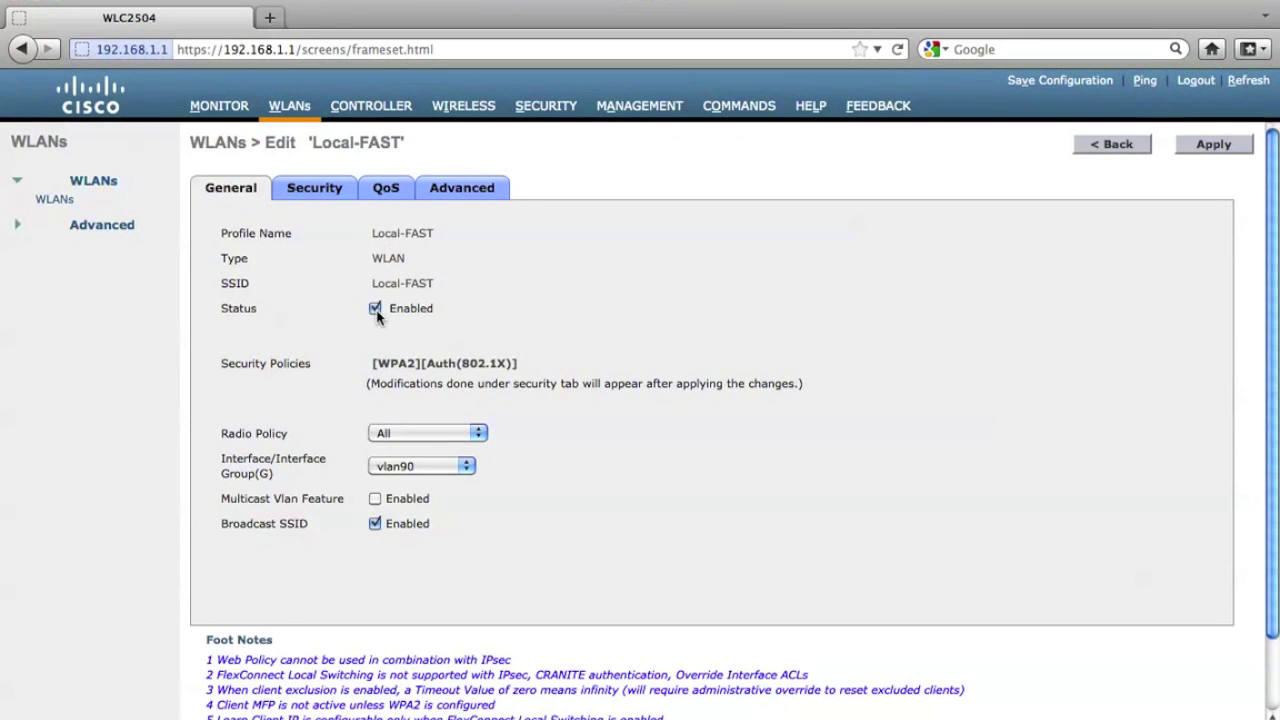
{"action": "left_click", "coordinate": [307, 190]}
{"action": "left_click", "coordinate": [417, 224]}
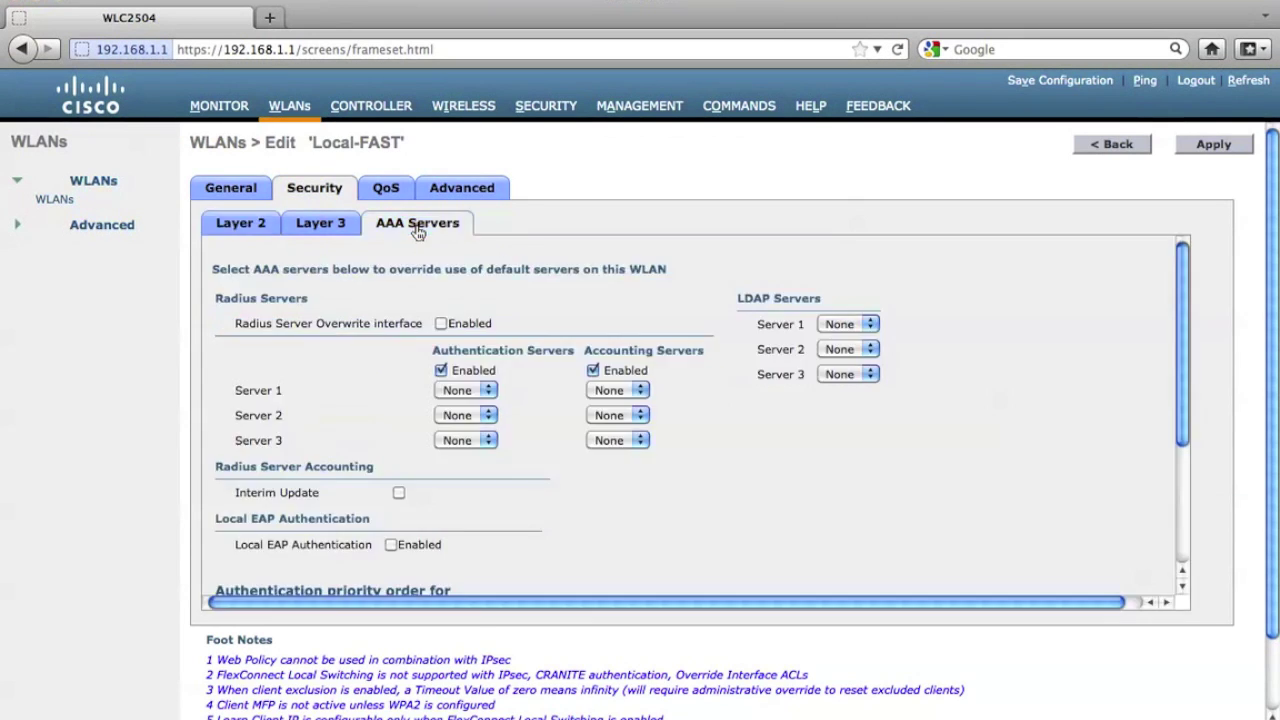
{"action": "left_click", "coordinate": [391, 544]}
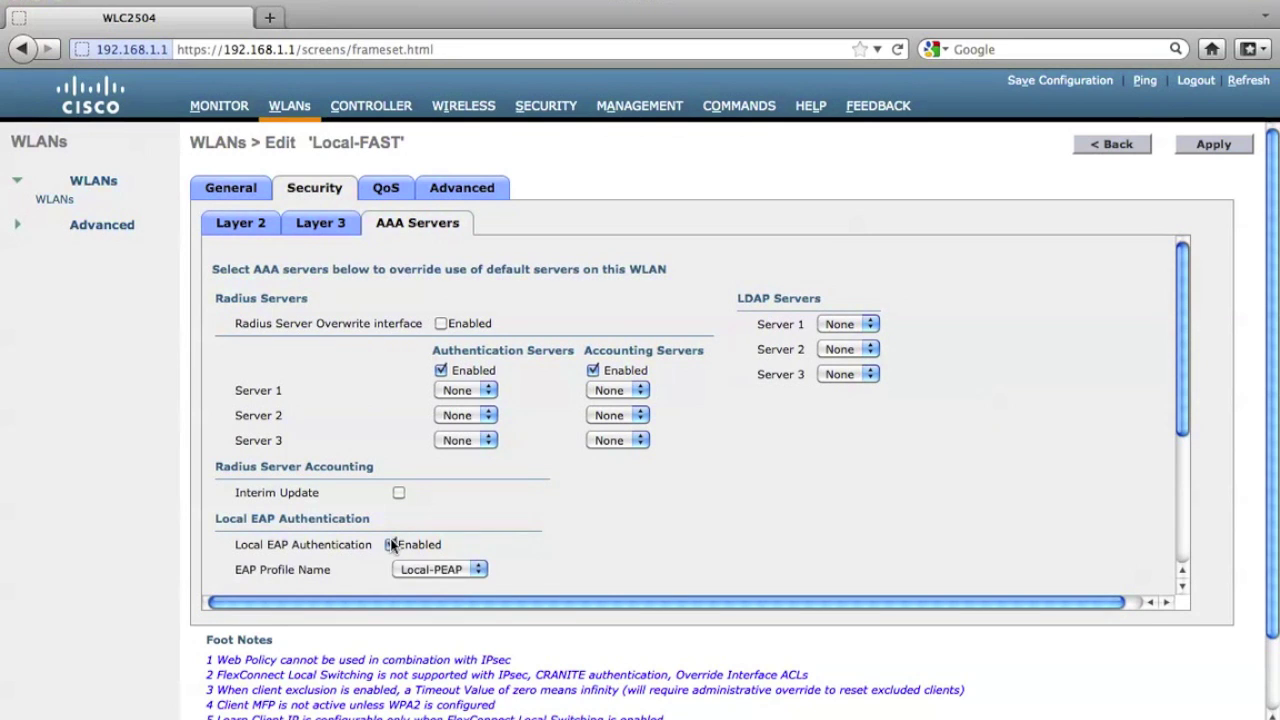
{"action": "left_click", "coordinate": [440, 569]}
{"action": "left_click", "coordinate": [446, 604]}
{"action": "left_click", "coordinate": [1213, 147]}
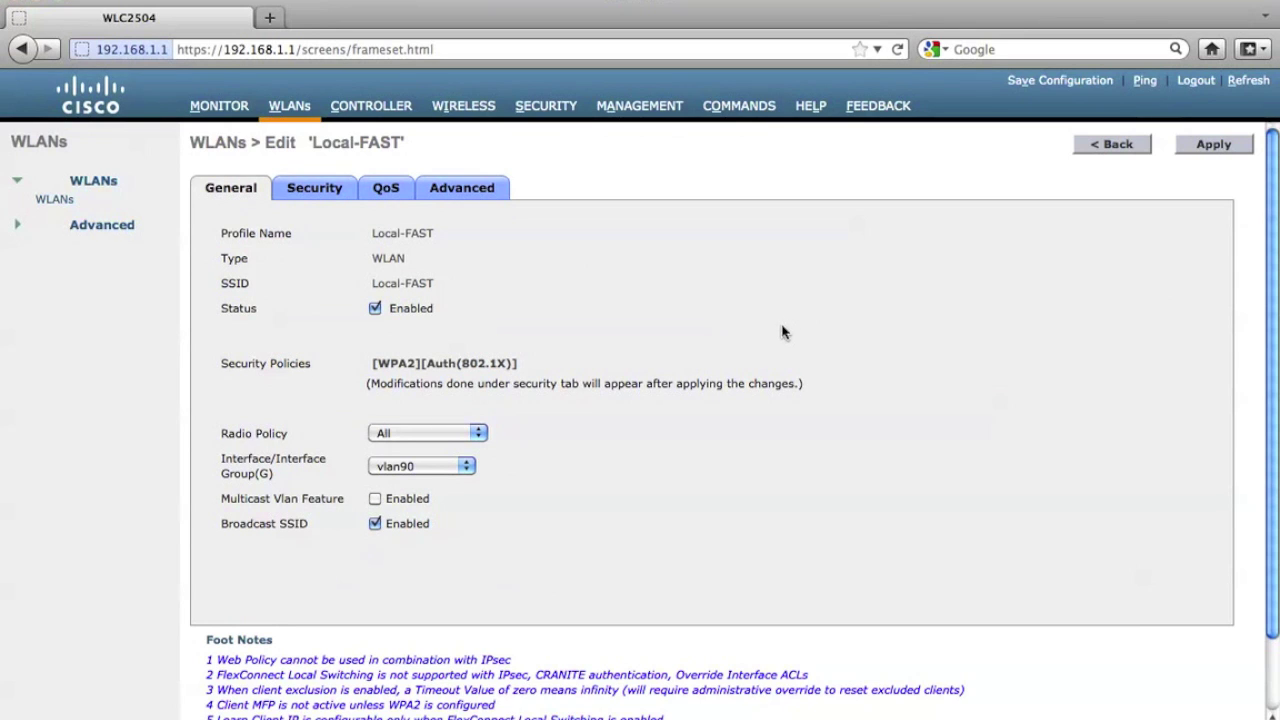
{"action": "left_click", "coordinate": [220, 110]}
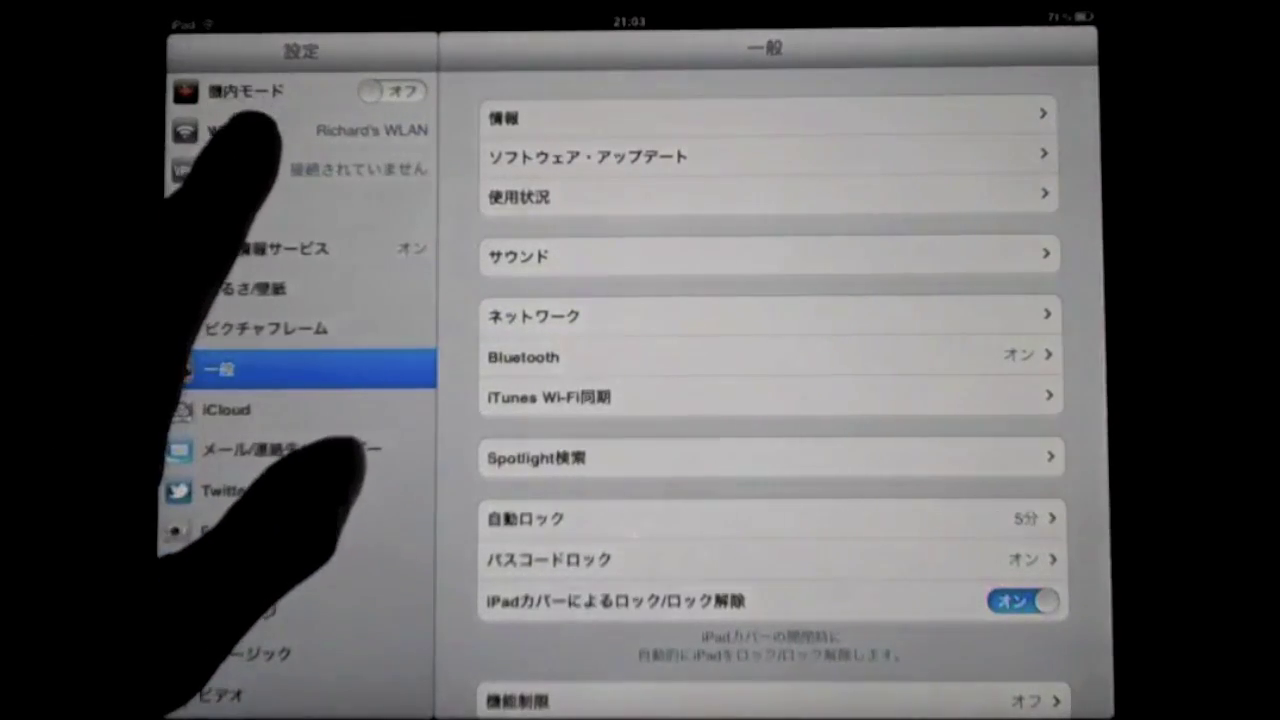
Choose the Local-PEAP network in Wi-Fi settings and enter the username and password.
{"action": "left_click", "coordinate": [225, 130]}
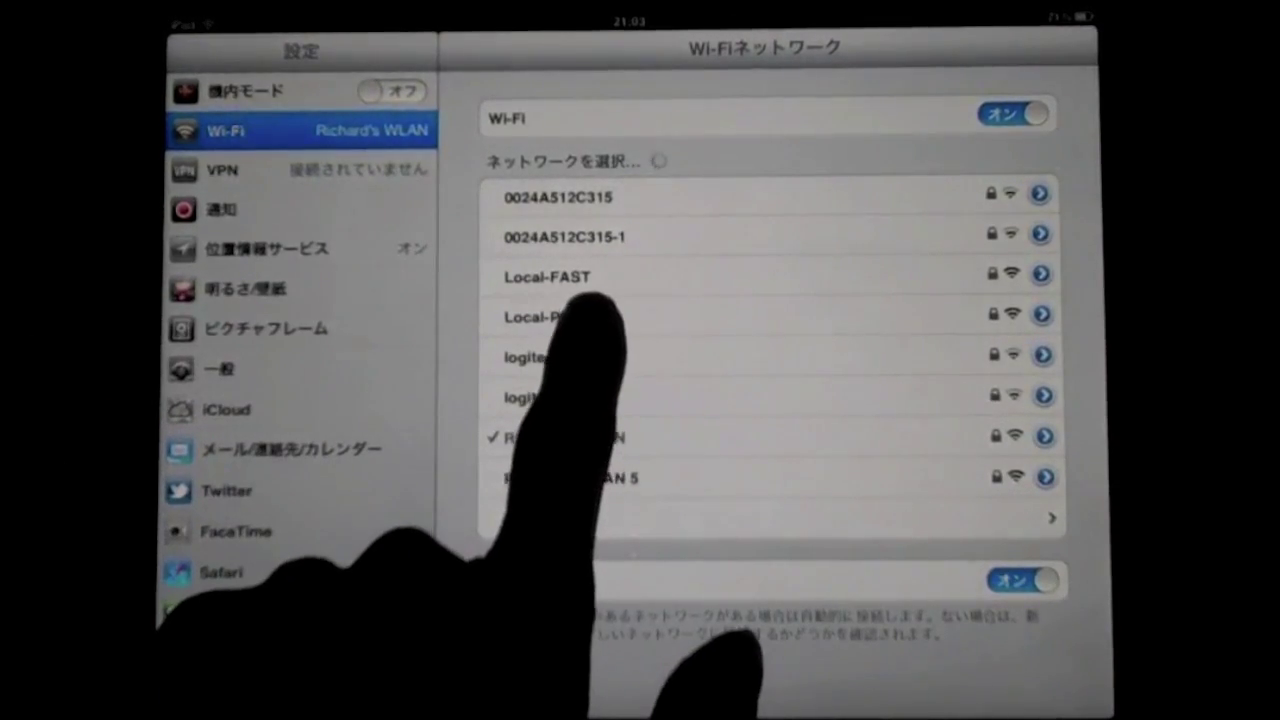
{"action": "left_click", "coordinate": [548, 316]}
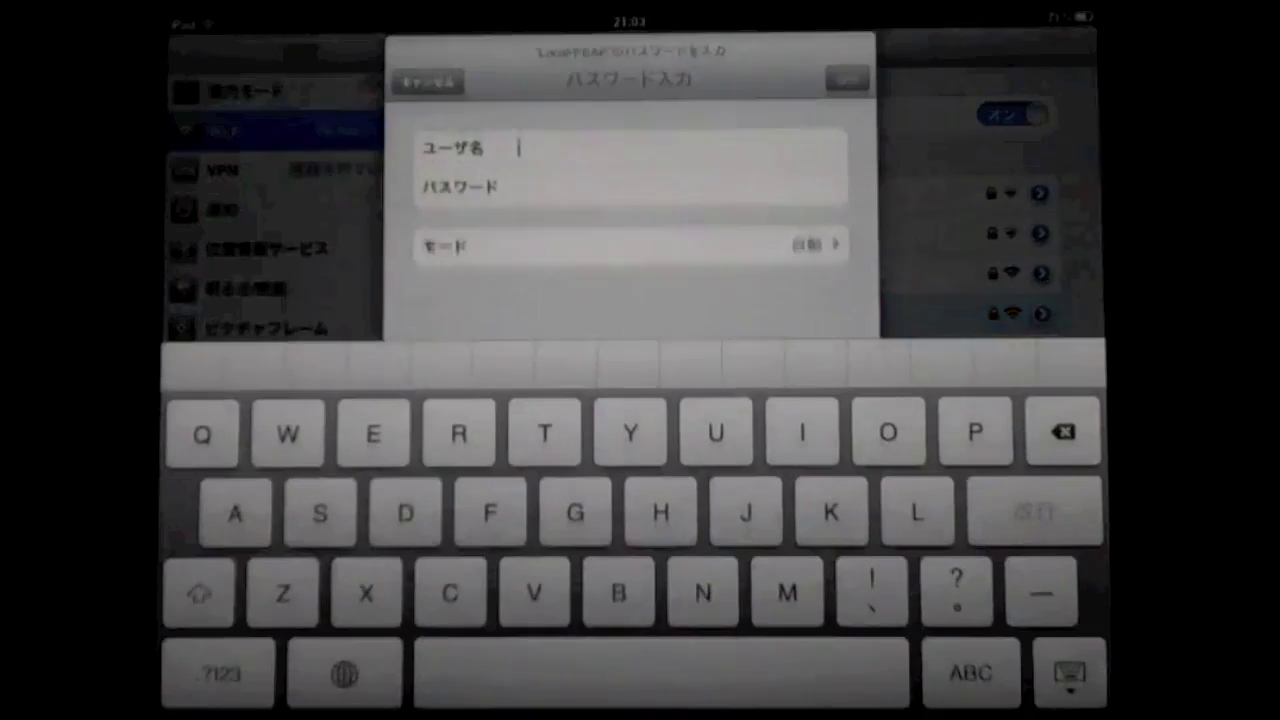
{"action": "left_click", "coordinate": [345, 672]}
{"action": "left_click", "coordinate": [345, 672]}
{"action": "type", "text": "cisco"}
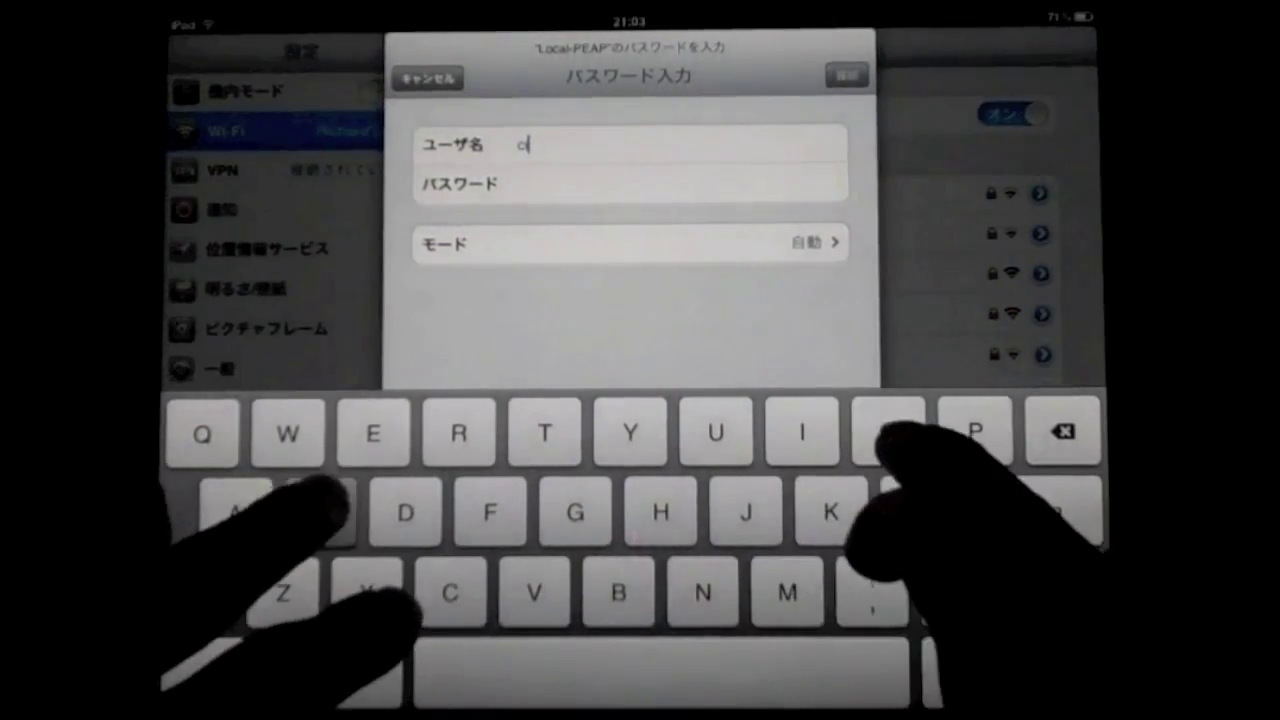
{"action": "left_click", "coordinate": [660, 184]}
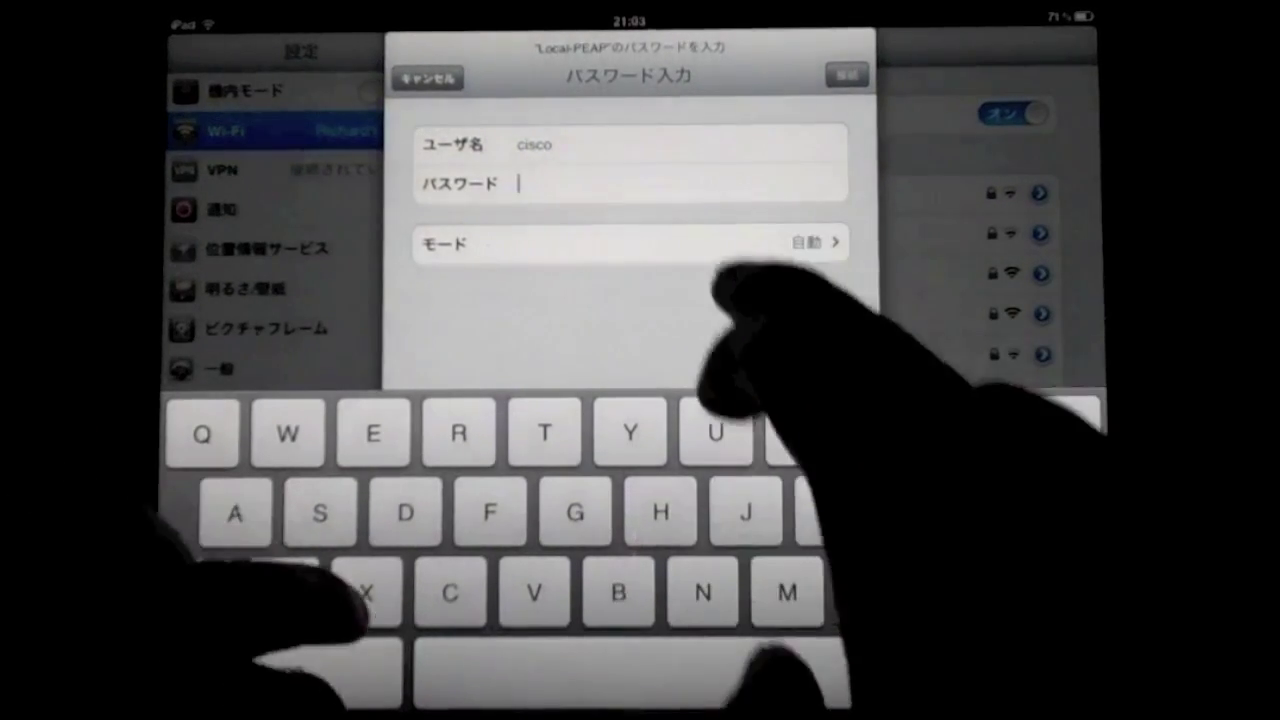
{"action": "type", "text": "cisco"}
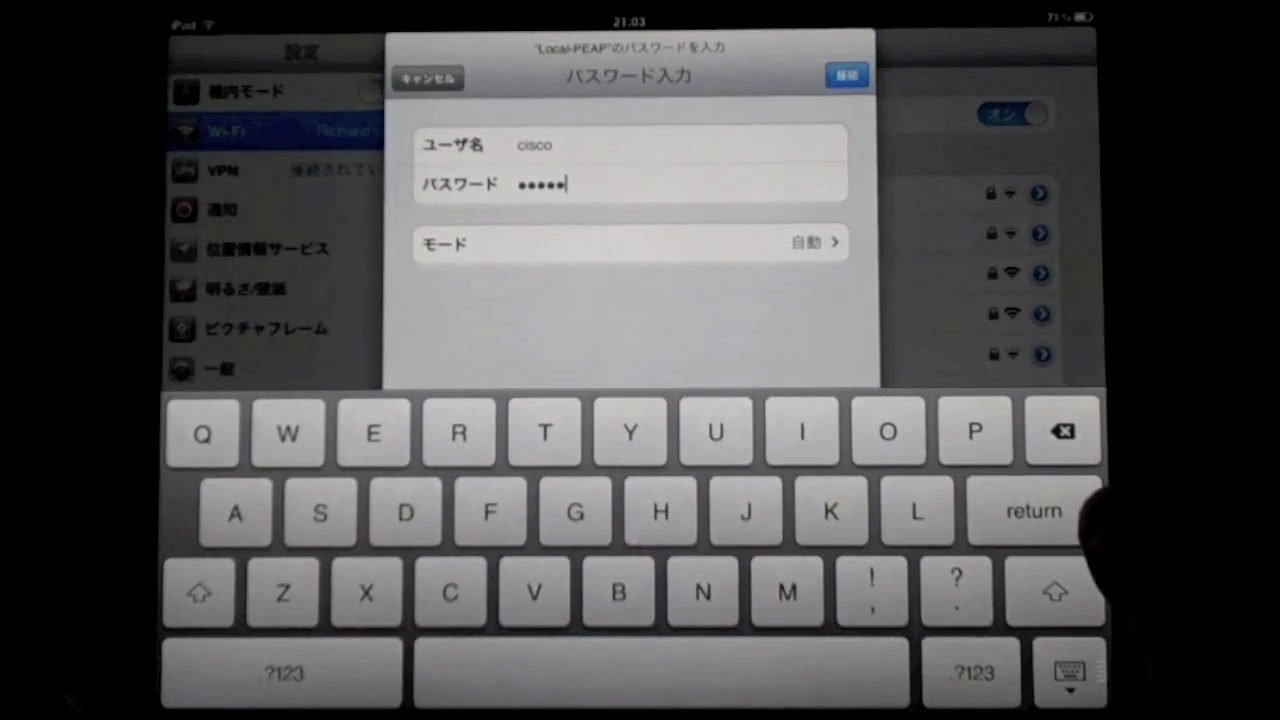
Submit the credentials, trust the controller's certificate, and view Local-PEAP's network details.
{"action": "key", "text": "Return"}
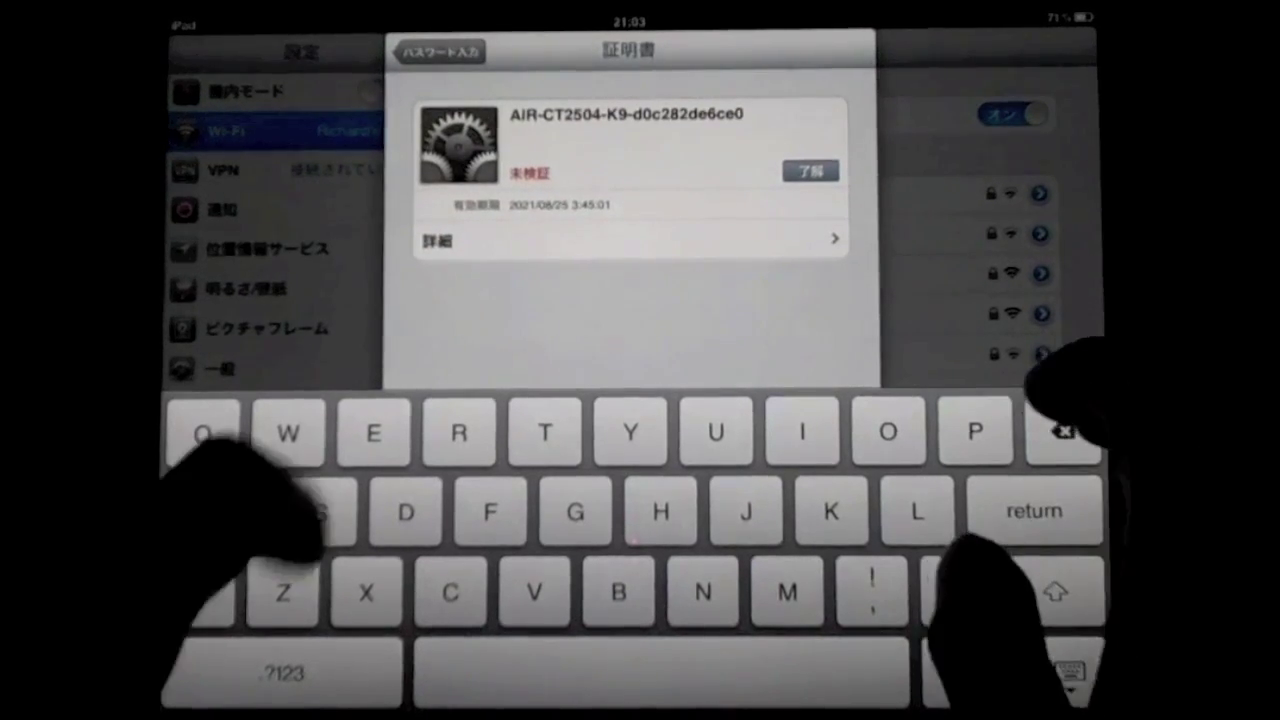
{"action": "left_click", "coordinate": [810, 175]}
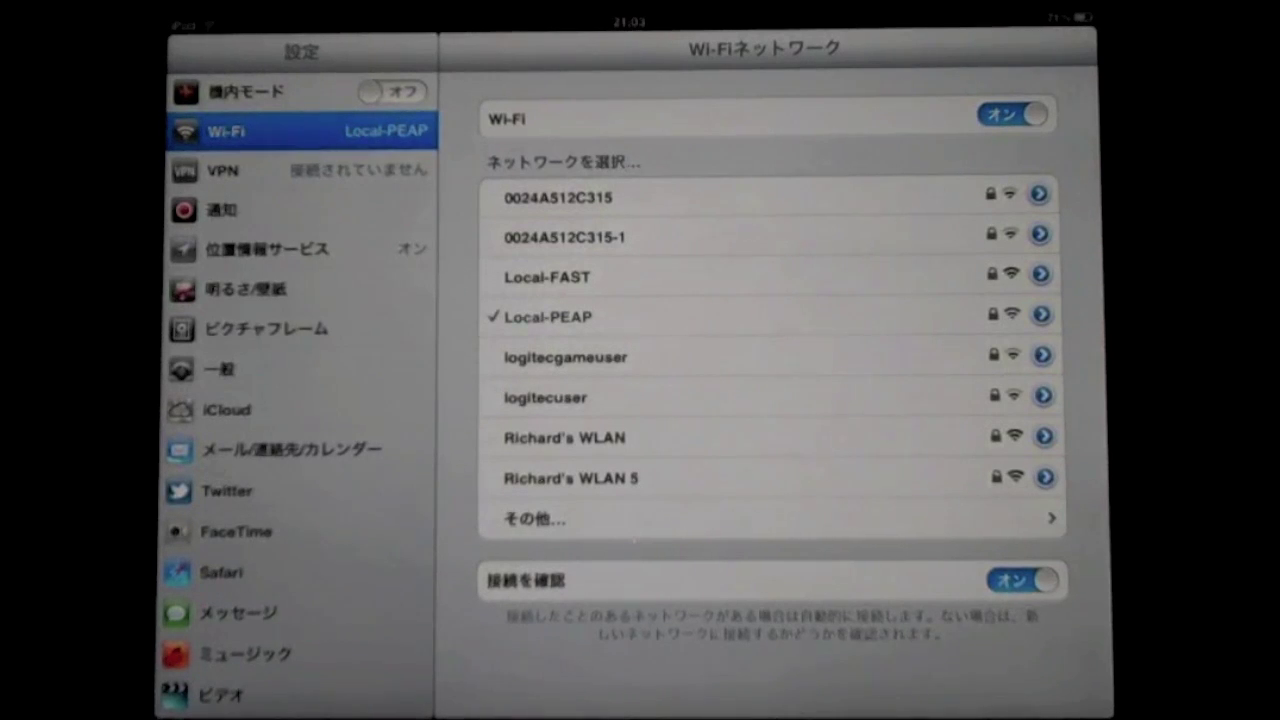
{"action": "left_click", "coordinate": [1041, 314]}
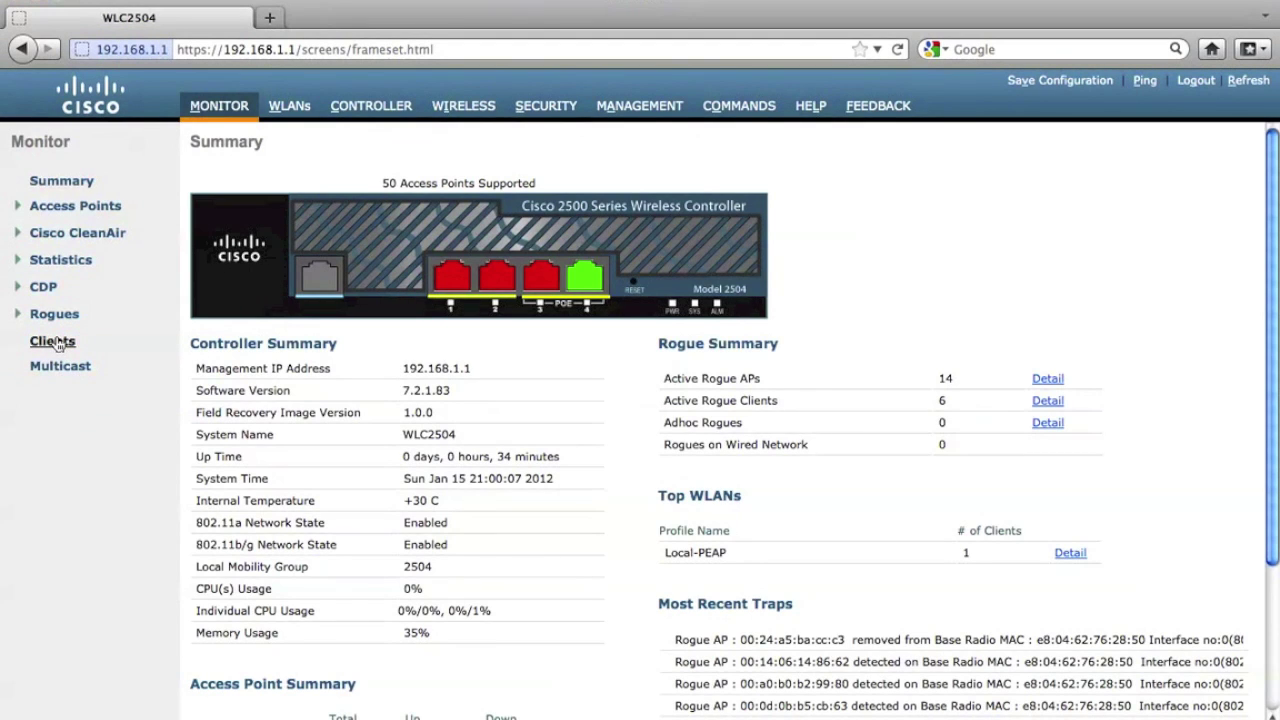
{"action": "left_click", "coordinate": [52, 341]}
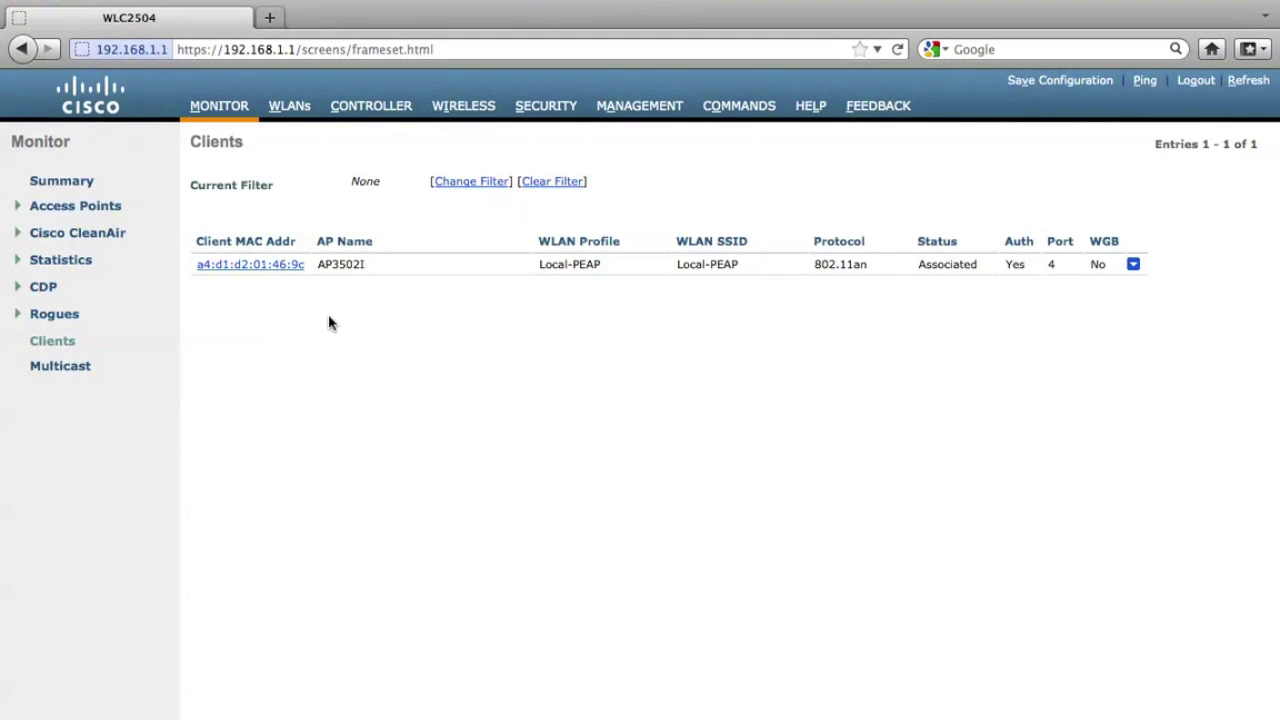
{"action": "left_click", "coordinate": [252, 265]}
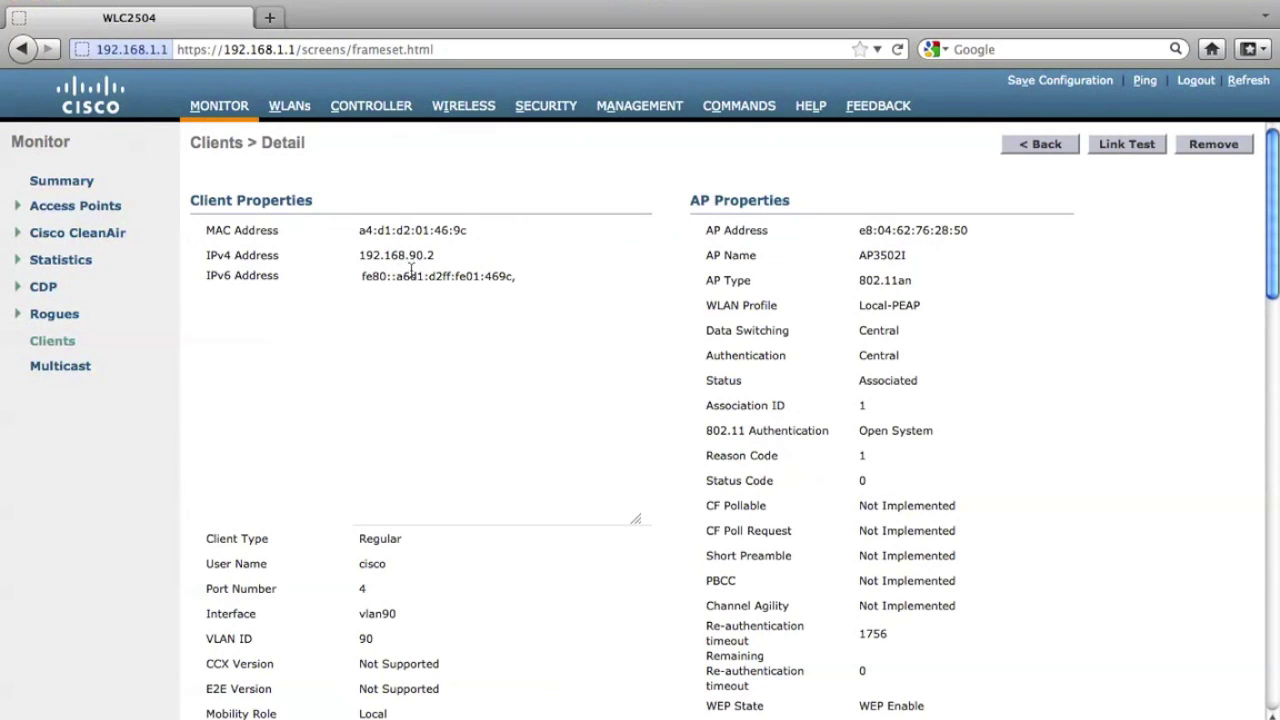
{"action": "left_click_drag", "start_coordinate": [856, 306], "coordinate": [932, 305]}
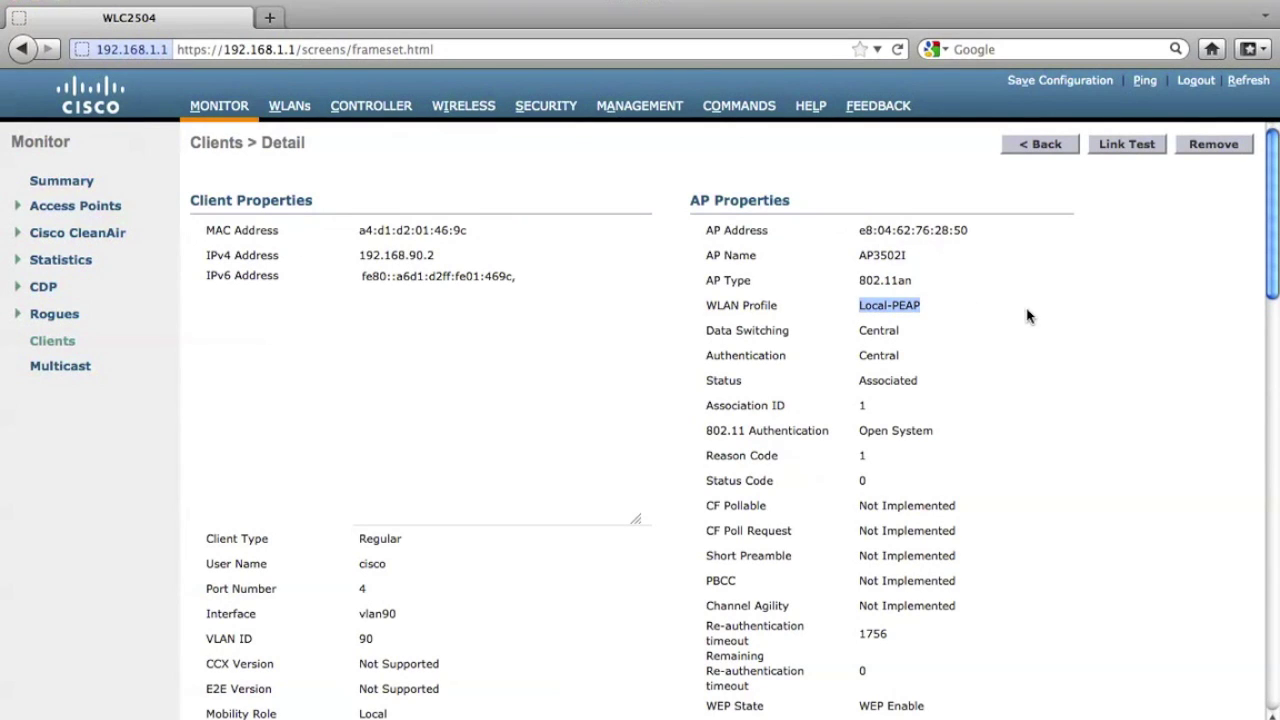
{"action": "scroll", "coordinate": [1027, 316], "scroll_direction": "down", "scroll_amount": 5}
{"action": "scroll", "coordinate": [1027, 316], "scroll_direction": "down", "scroll_amount": 5}
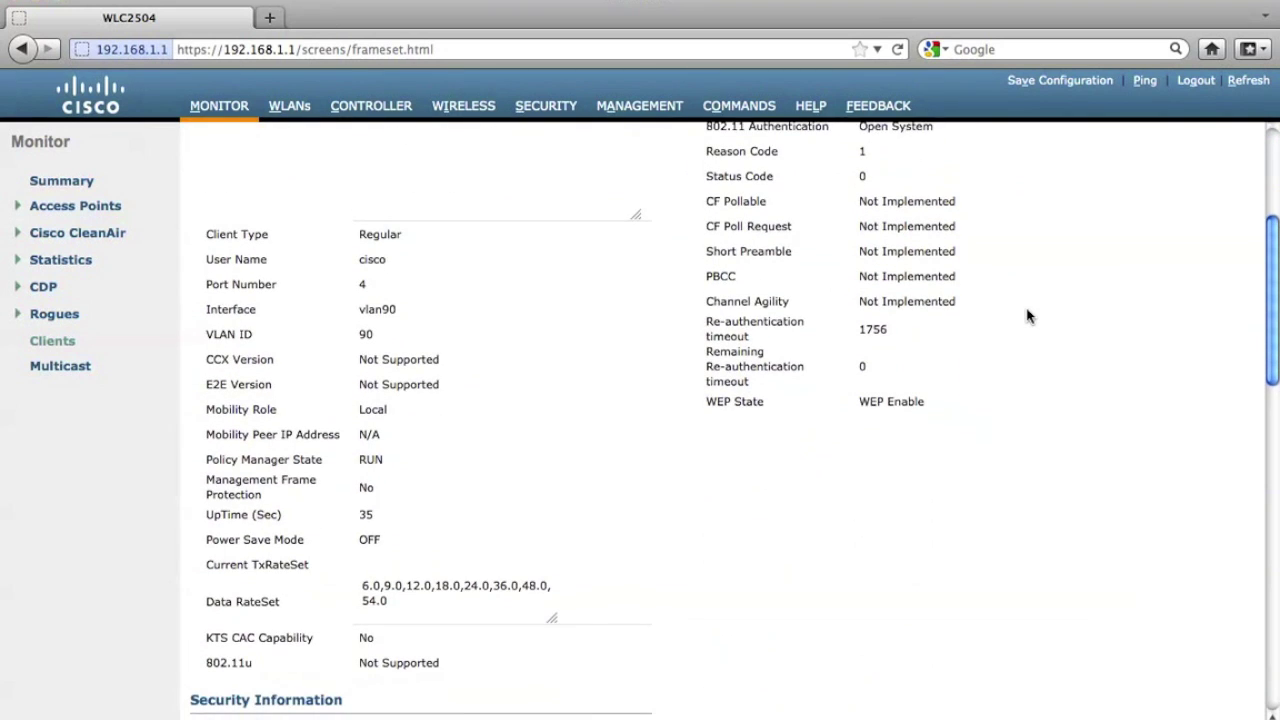
{"action": "scroll", "coordinate": [1027, 316], "scroll_direction": "up", "scroll_amount": 1}
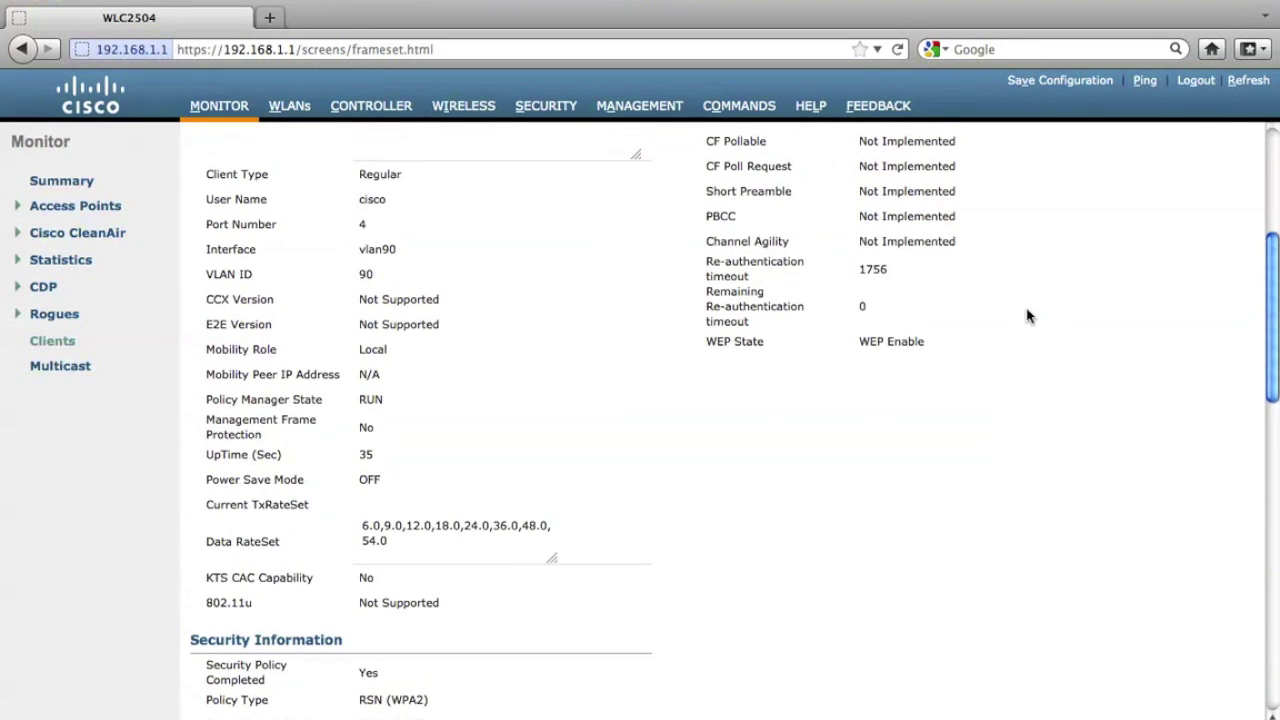
{"action": "double_click", "coordinate": [362, 200]}
{"action": "left_click", "coordinate": [377, 637]}
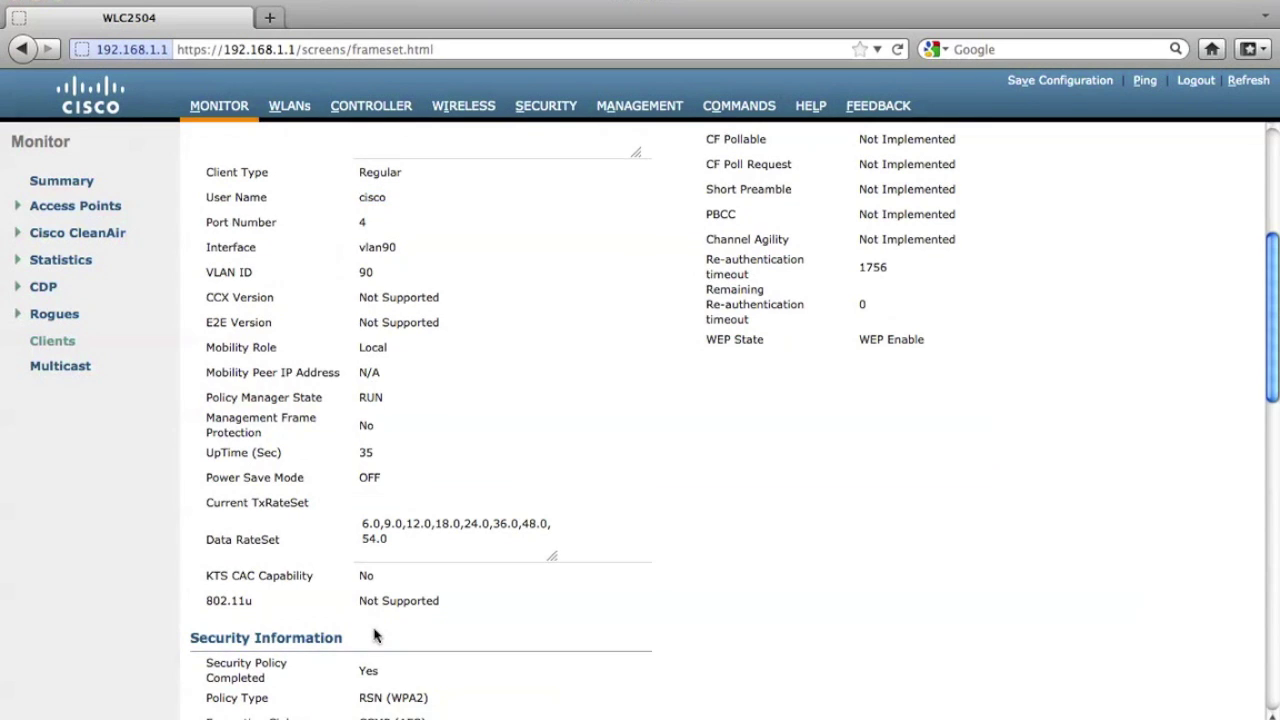
{"action": "scroll", "coordinate": [374, 630], "scroll_direction": "down", "scroll_amount": 3}
{"action": "scroll", "coordinate": [374, 630], "scroll_direction": "down", "scroll_amount": 1}
{"action": "double_click", "coordinate": [370, 587]}
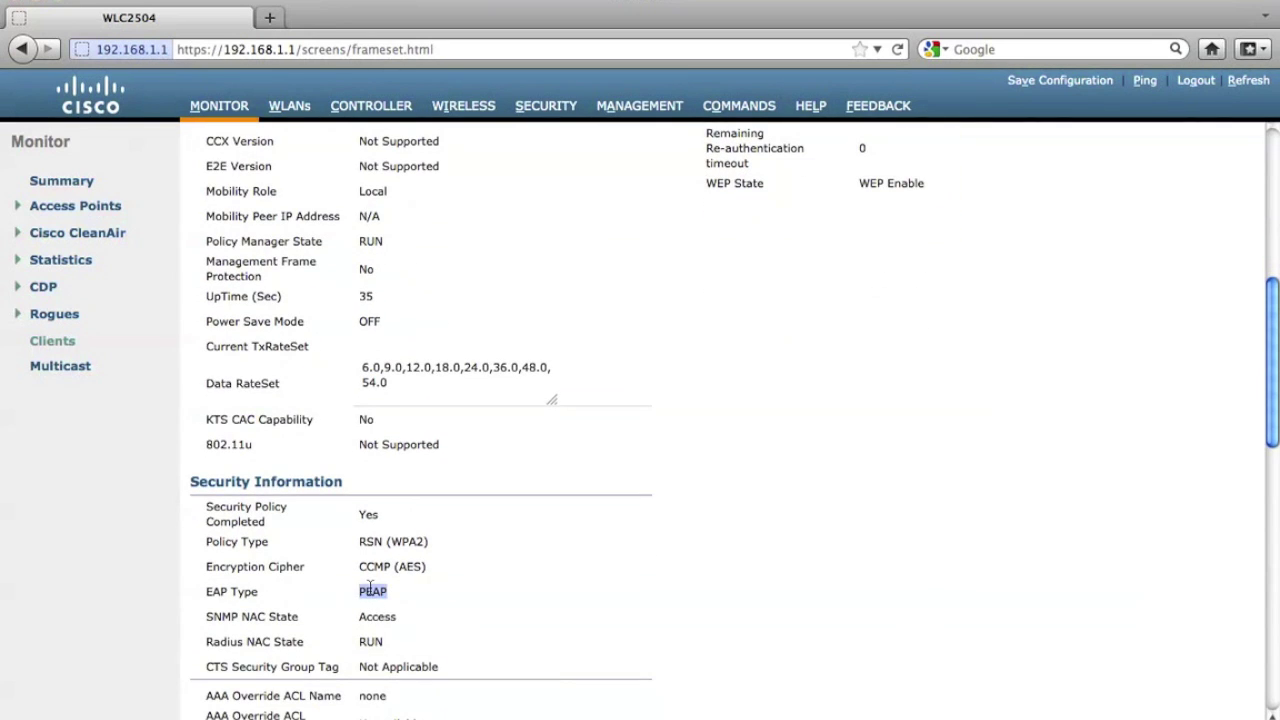
{"action": "left_click", "coordinate": [437, 611]}
{"action": "scroll", "coordinate": [437, 611], "scroll_direction": "up", "scroll_amount": 10}
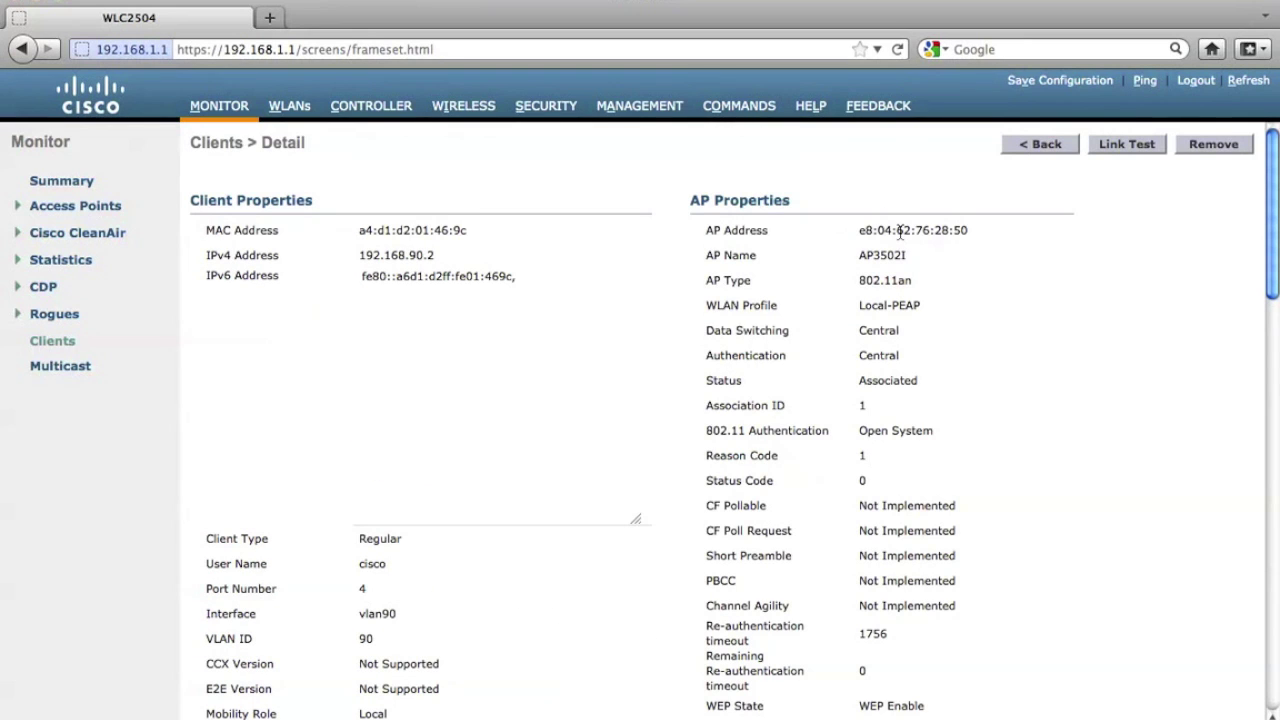
{"action": "left_click", "coordinate": [1043, 148]}
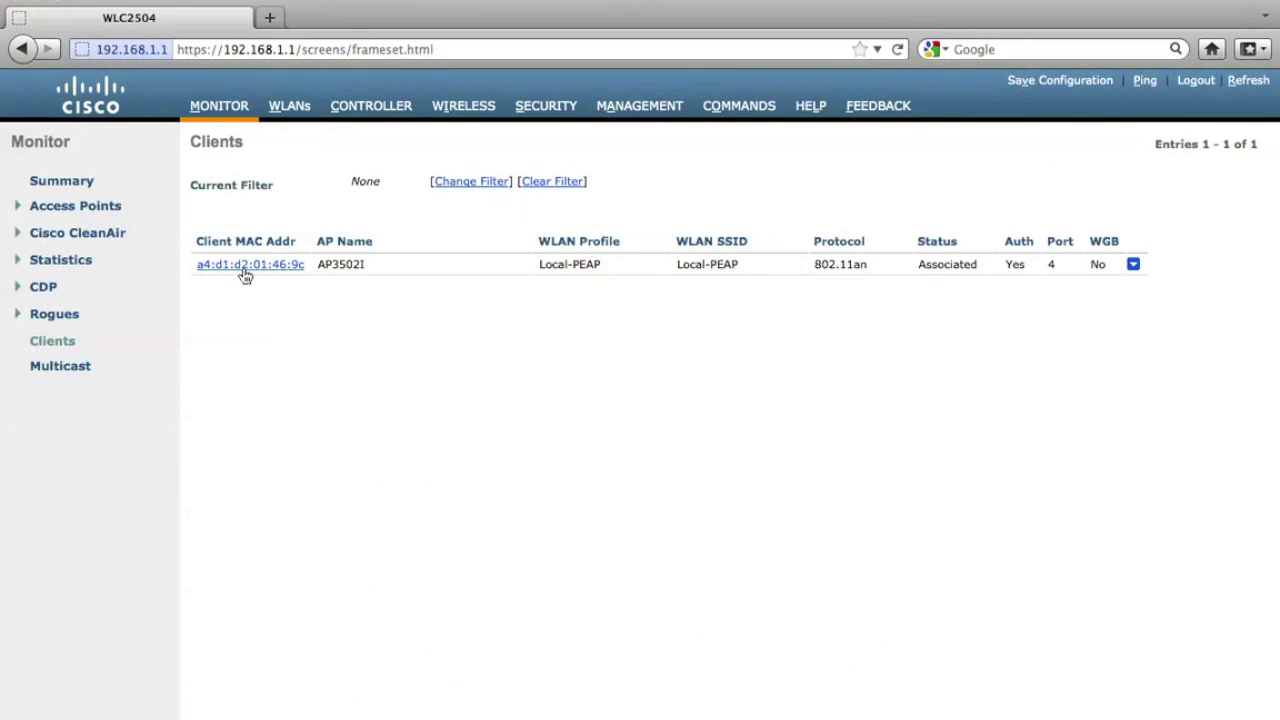
{"action": "left_click", "coordinate": [220, 106]}
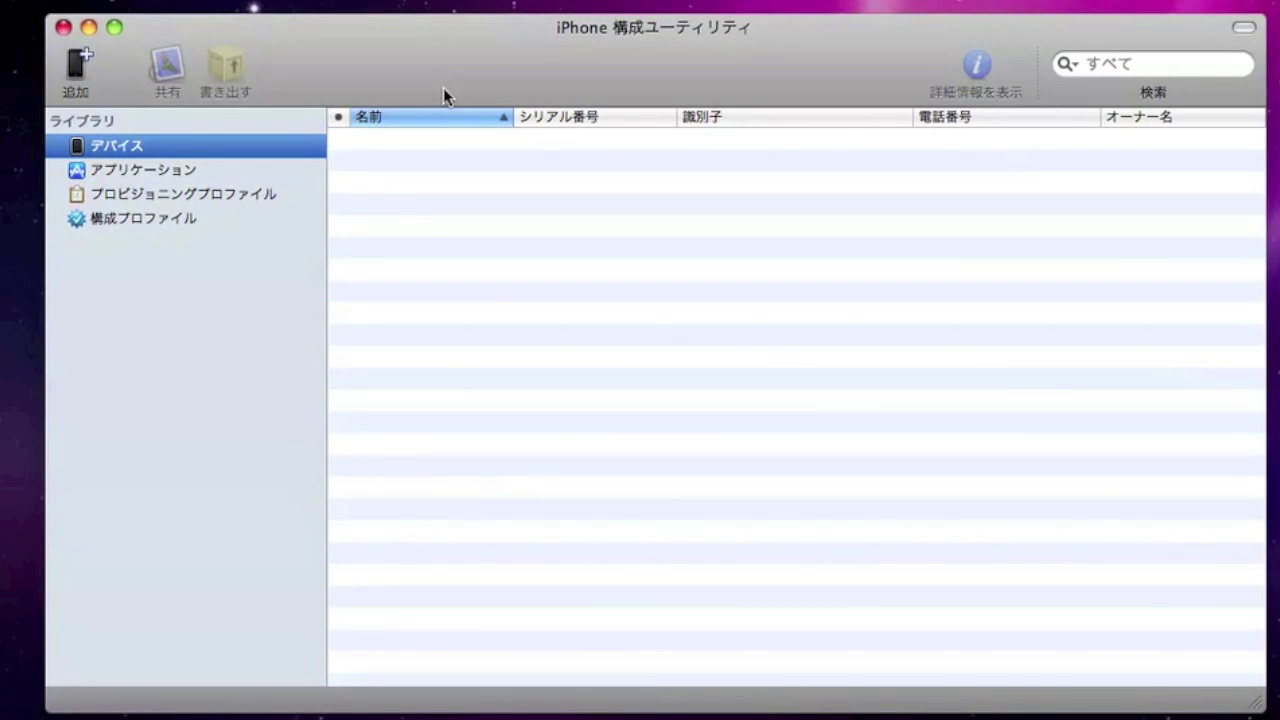
Create a new configuration profile named local-fast.
{"action": "left_click", "coordinate": [123, 220]}
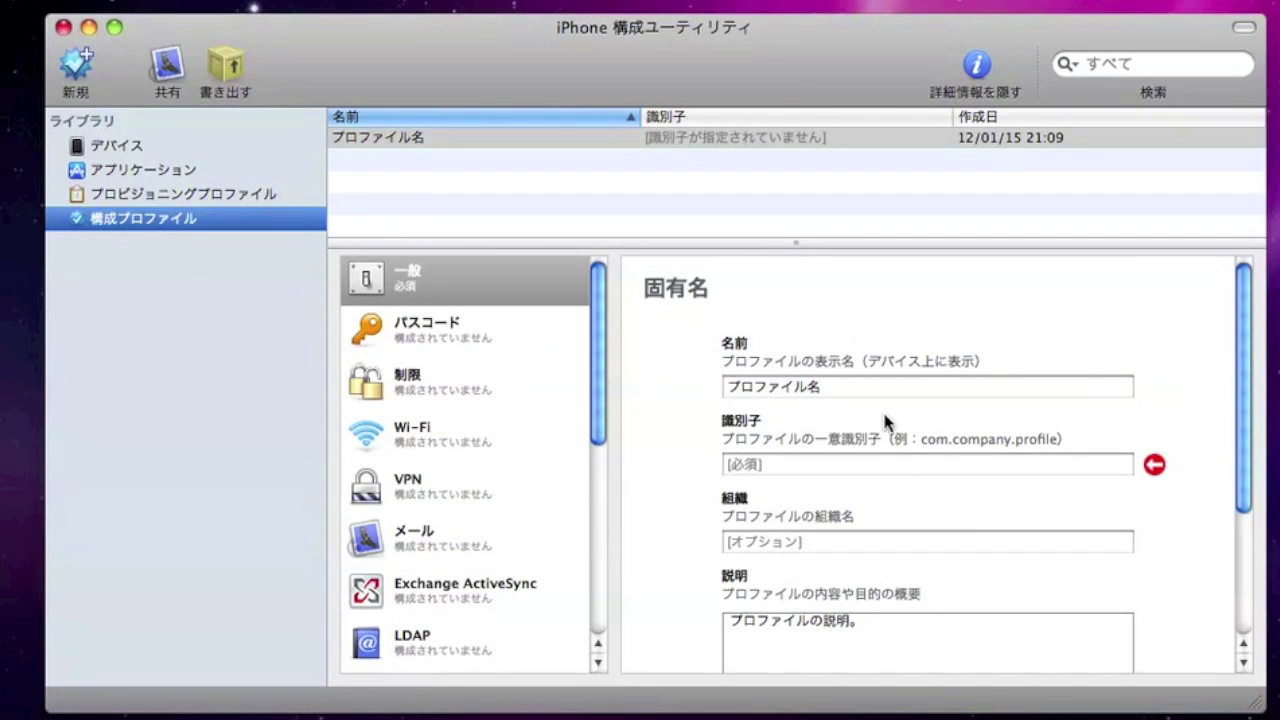
{"action": "left_click", "coordinate": [874, 393]}
{"action": "key", "text": "super+a"}
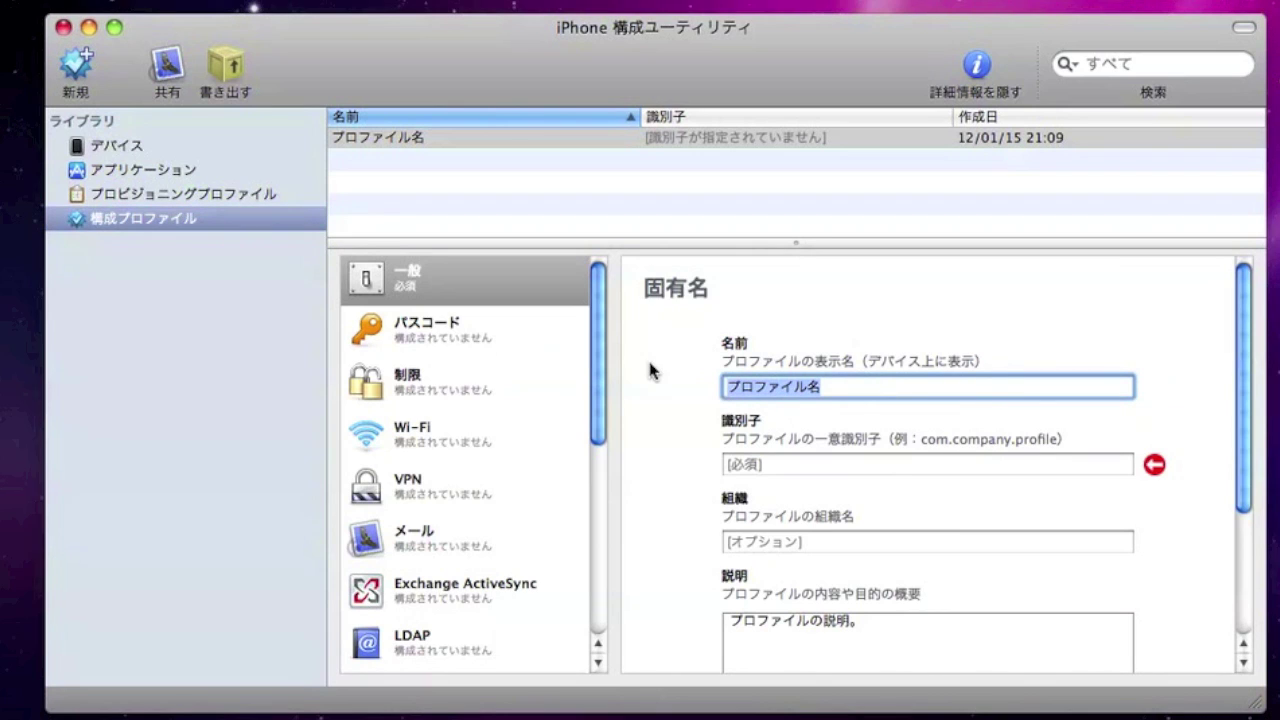
{"action": "type", "text": "local-fast"}
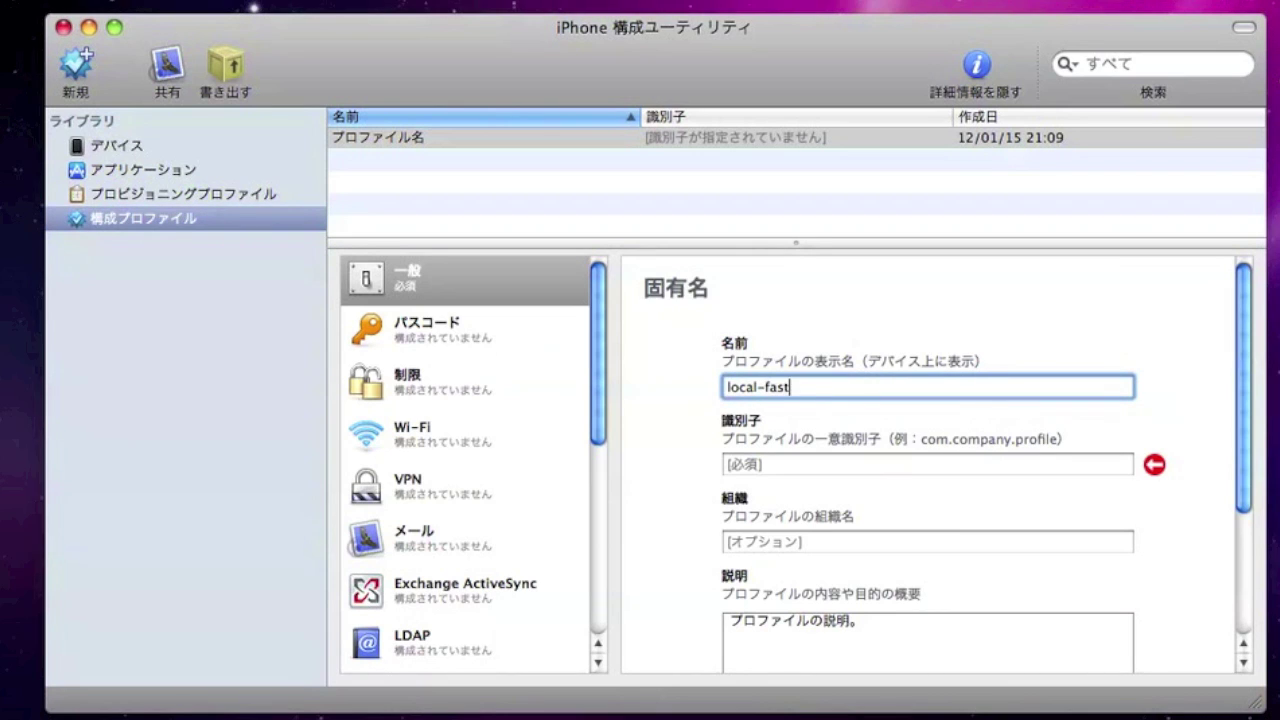
Give the local-fast profile a reverse-domain identifier.
{"action": "key", "text": "Tab"}
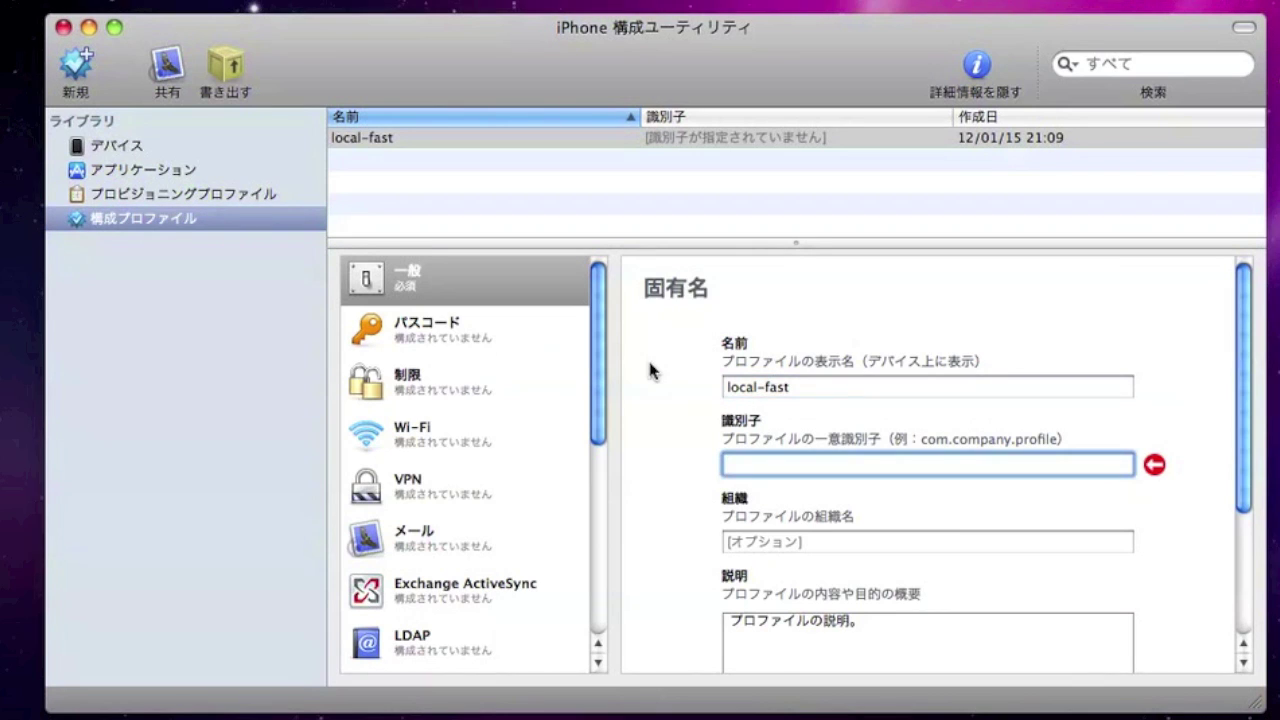
{"action": "type", "text": "org.richar"}
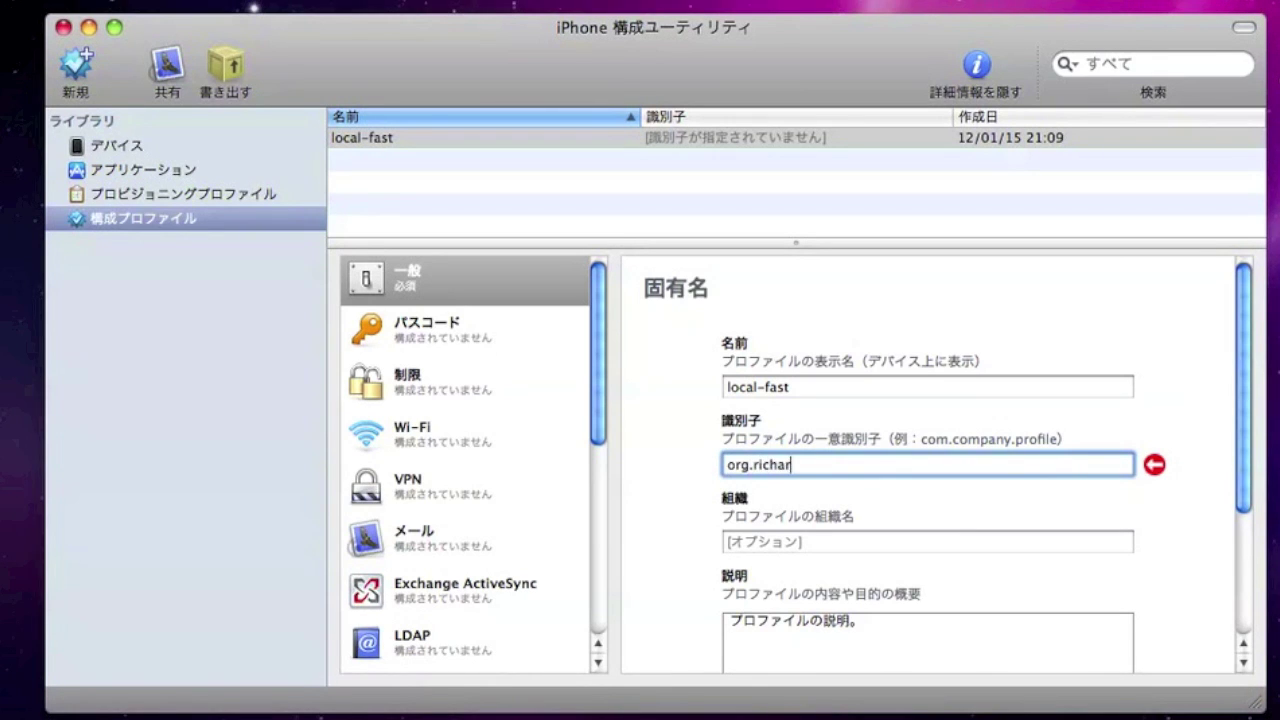
{"action": "type", "text": "d.profile"}
{"action": "scroll", "coordinate": [1193, 421], "scroll_direction": "down", "scroll_amount": 5}
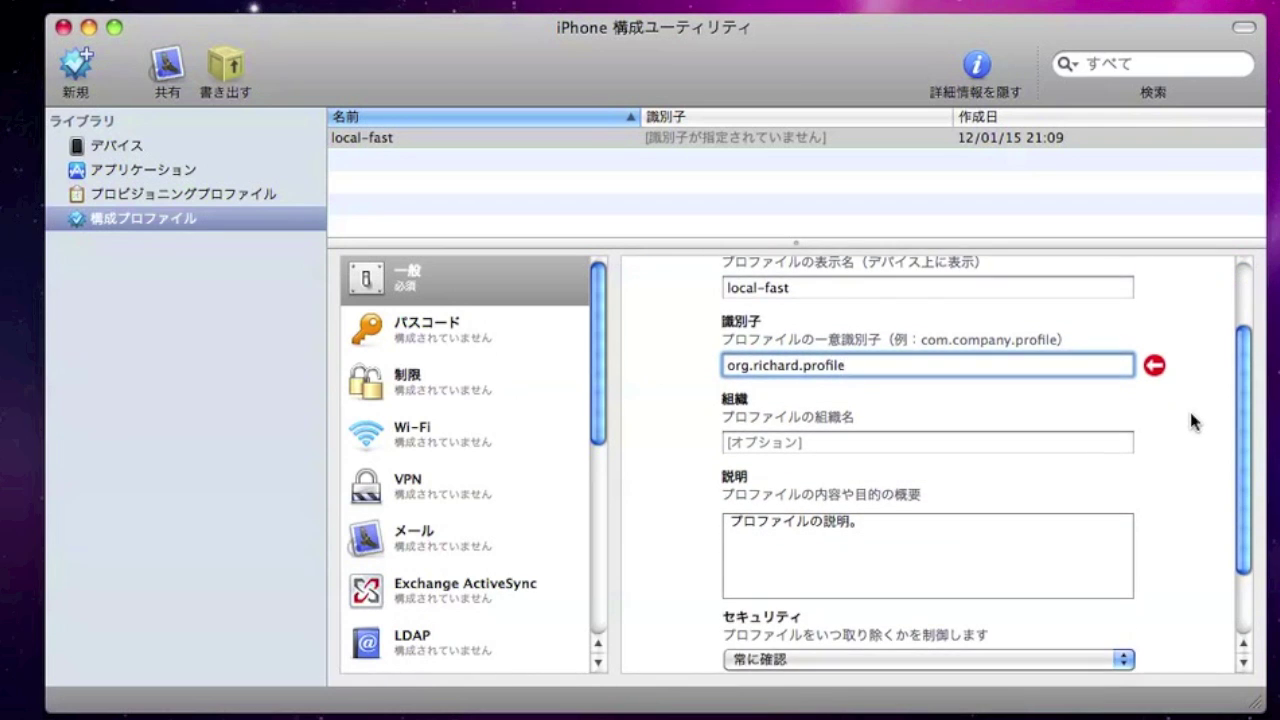
{"action": "scroll", "coordinate": [1193, 421], "scroll_direction": "down", "scroll_amount": 2}
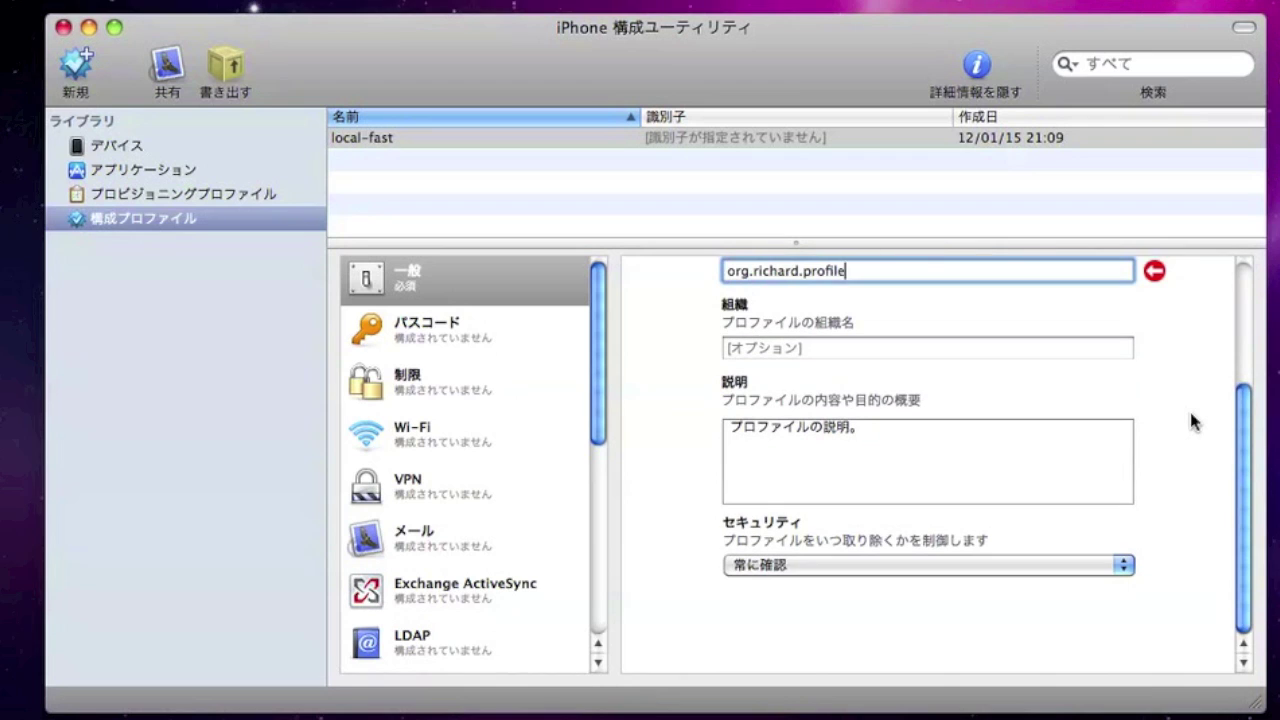
{"action": "left_click", "coordinate": [460, 452]}
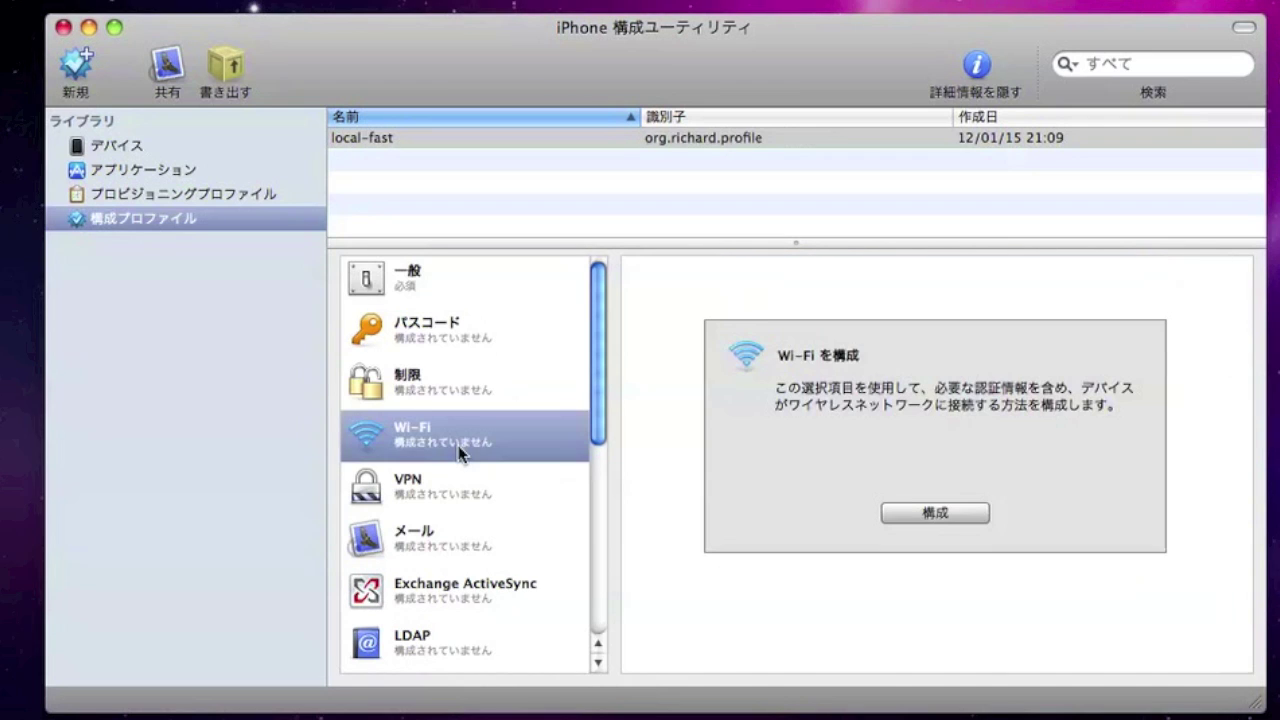
Add a Wi-Fi payload to the profile with SSID Local-FAST.
{"action": "left_click", "coordinate": [948, 513]}
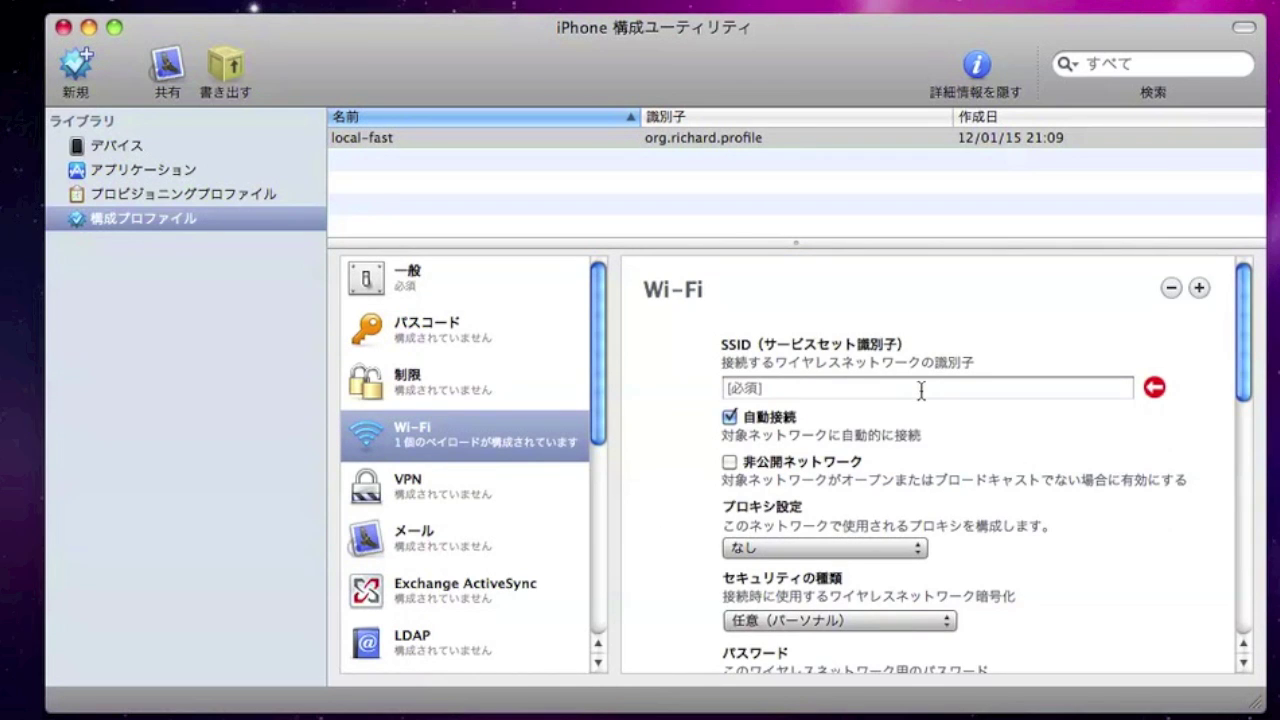
{"action": "left_click", "coordinate": [921, 390]}
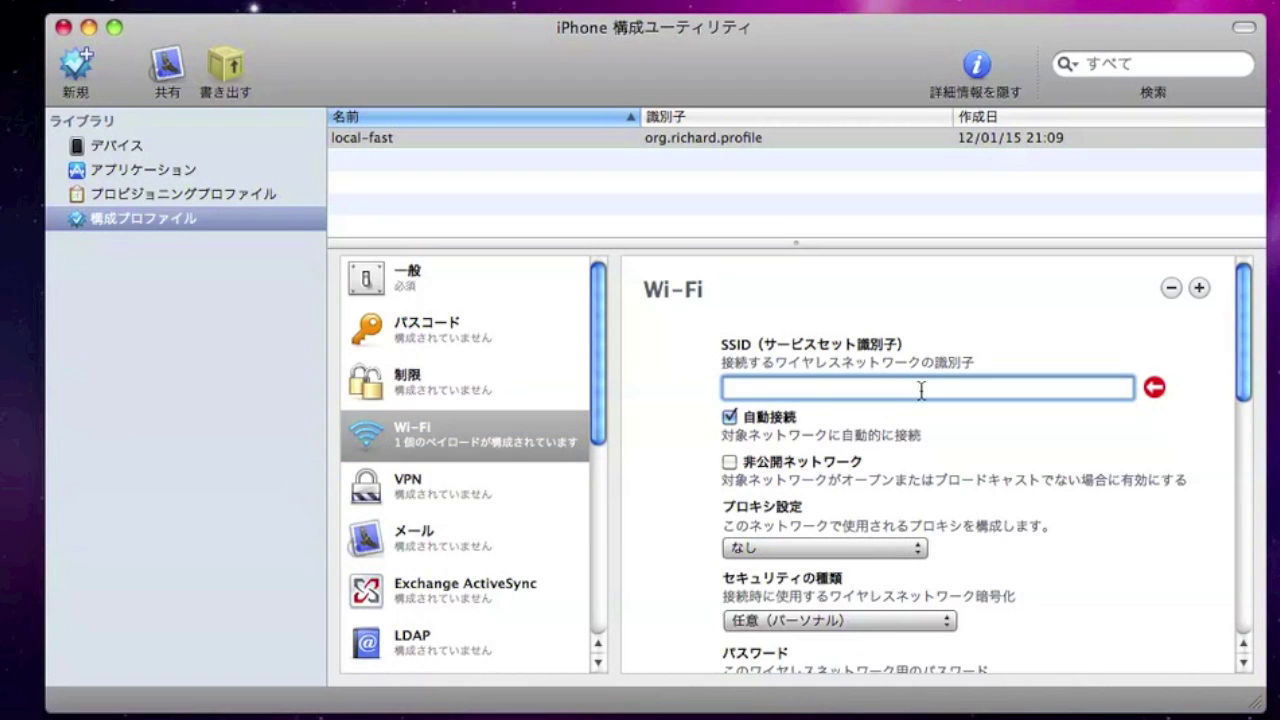
{"action": "type", "text": "Local-FAST"}
{"action": "scroll", "coordinate": [1150, 508], "scroll_direction": "down", "scroll_amount": 4}
{"action": "scroll", "coordinate": [1150, 508], "scroll_direction": "up", "scroll_amount": 2}
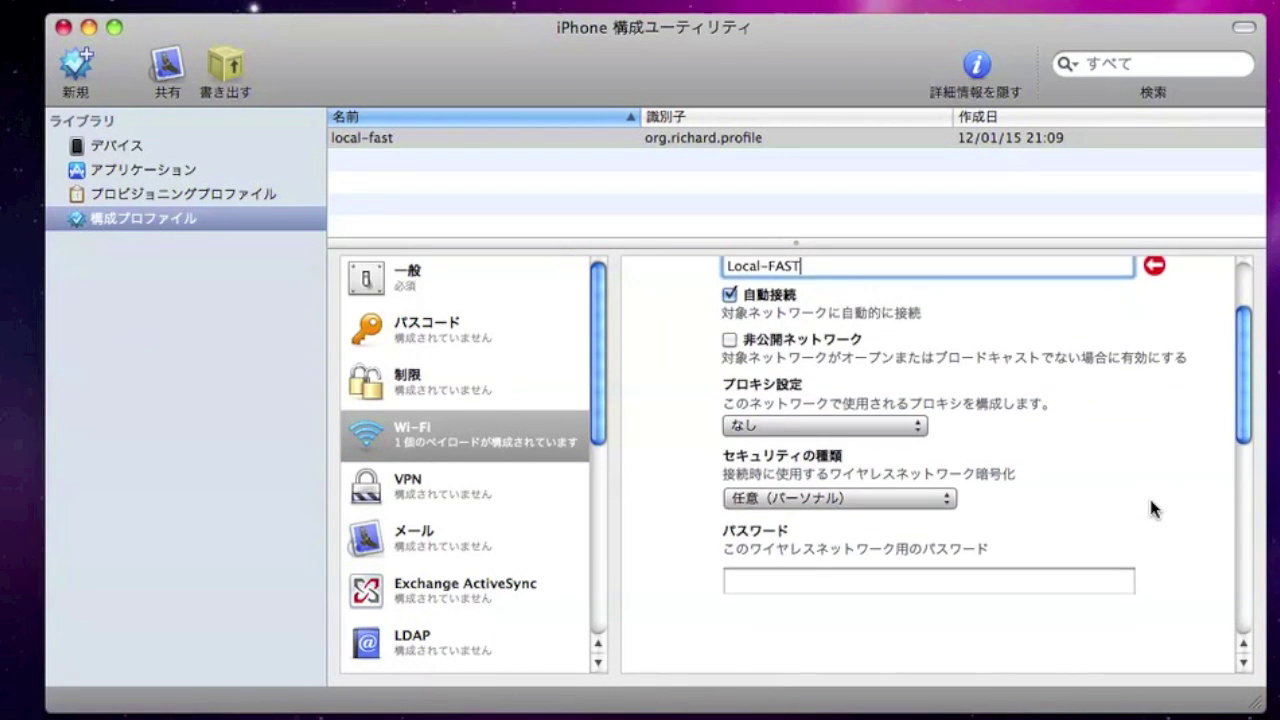
{"action": "left_click", "coordinate": [946, 524]}
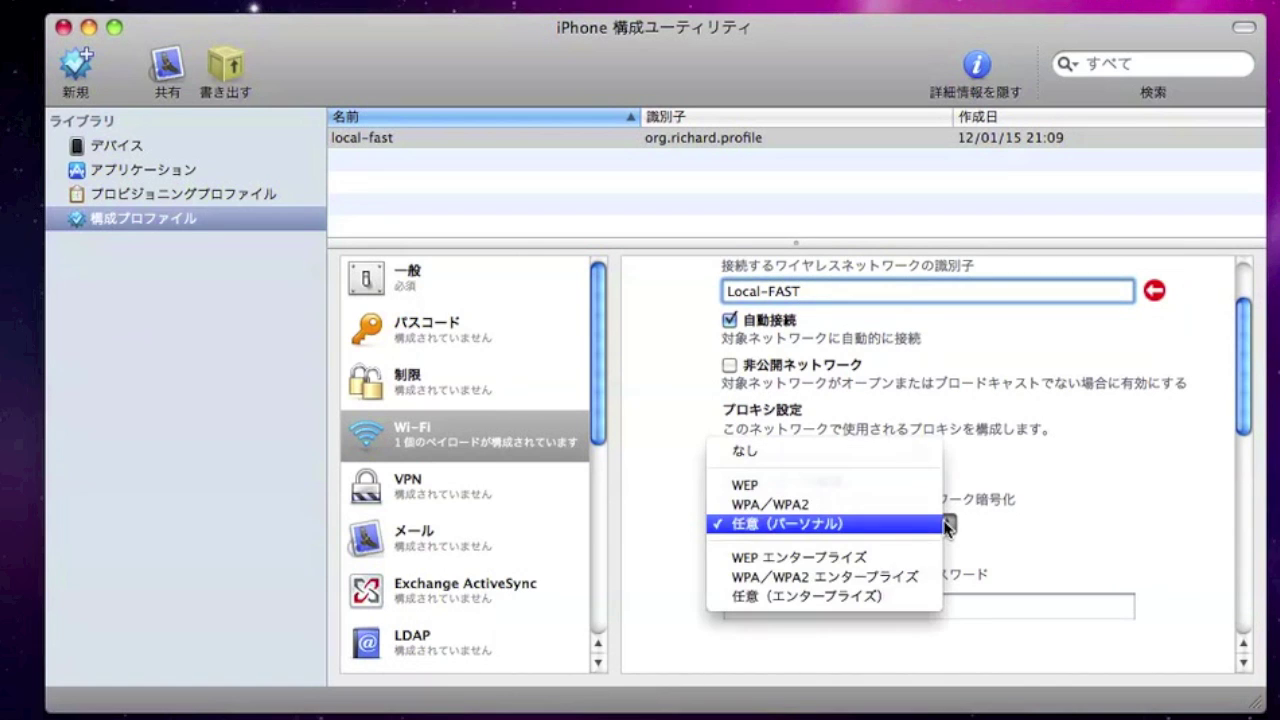
Set the Wi-Fi security type to WPA/WPA2 Enterprise with EAP-FAST as the accepted protocol.
{"action": "left_click", "coordinate": [925, 576]}
{"action": "scroll", "coordinate": [1081, 562], "scroll_direction": "down", "scroll_amount": 2}
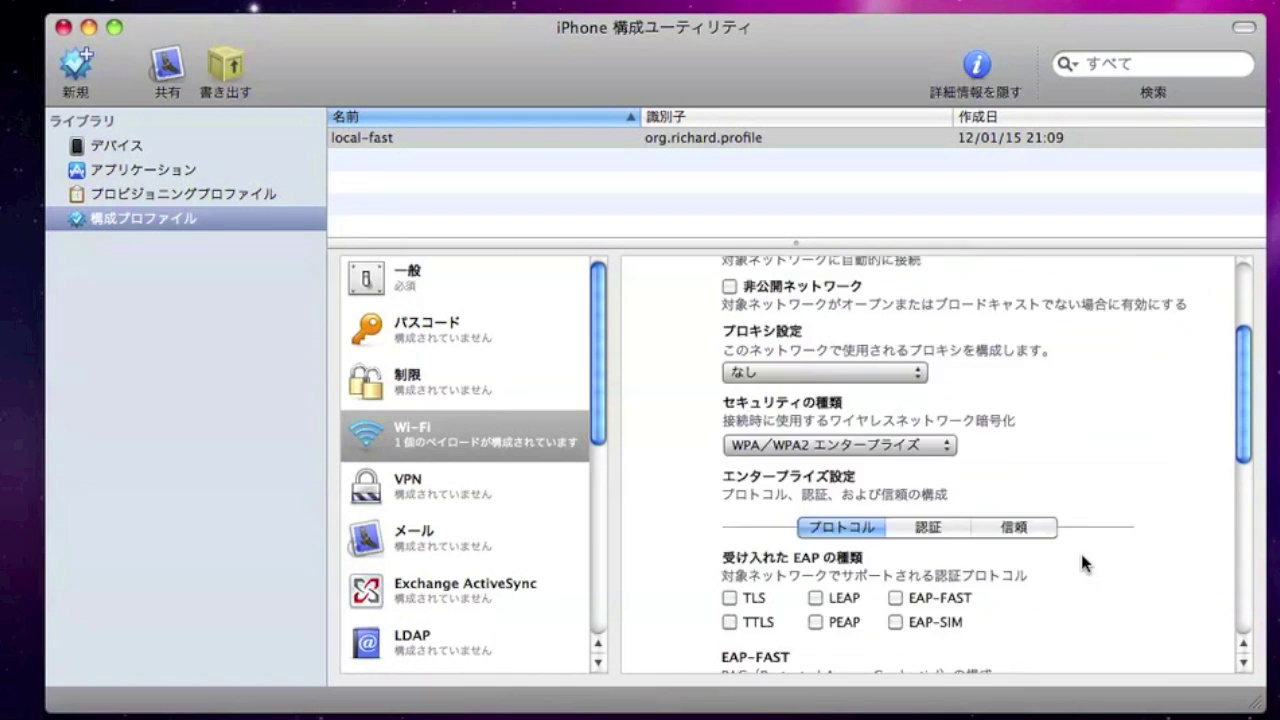
{"action": "scroll", "coordinate": [1080, 550], "scroll_direction": "down", "scroll_amount": 2}
{"action": "left_click", "coordinate": [895, 499]}
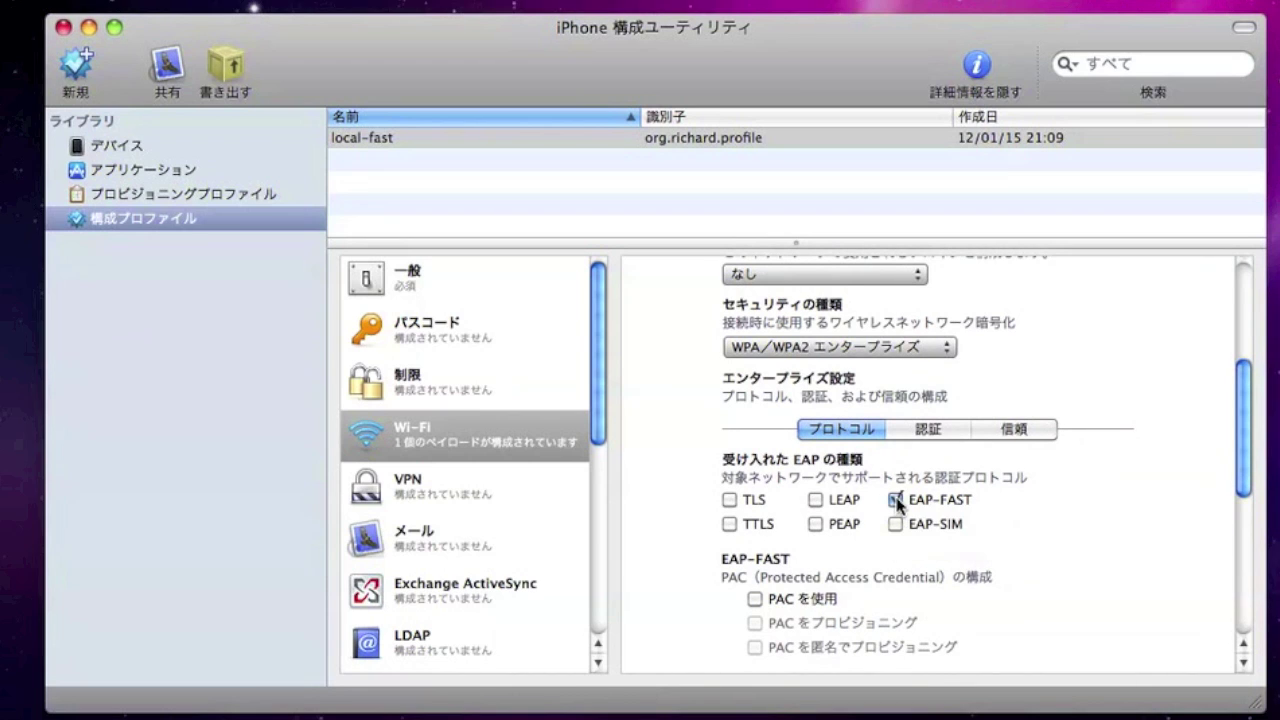
Turn on the EAP-FAST PAC options Use PAC and Provision PAC.
{"action": "scroll", "coordinate": [1090, 530], "scroll_direction": "down", "scroll_amount": 3}
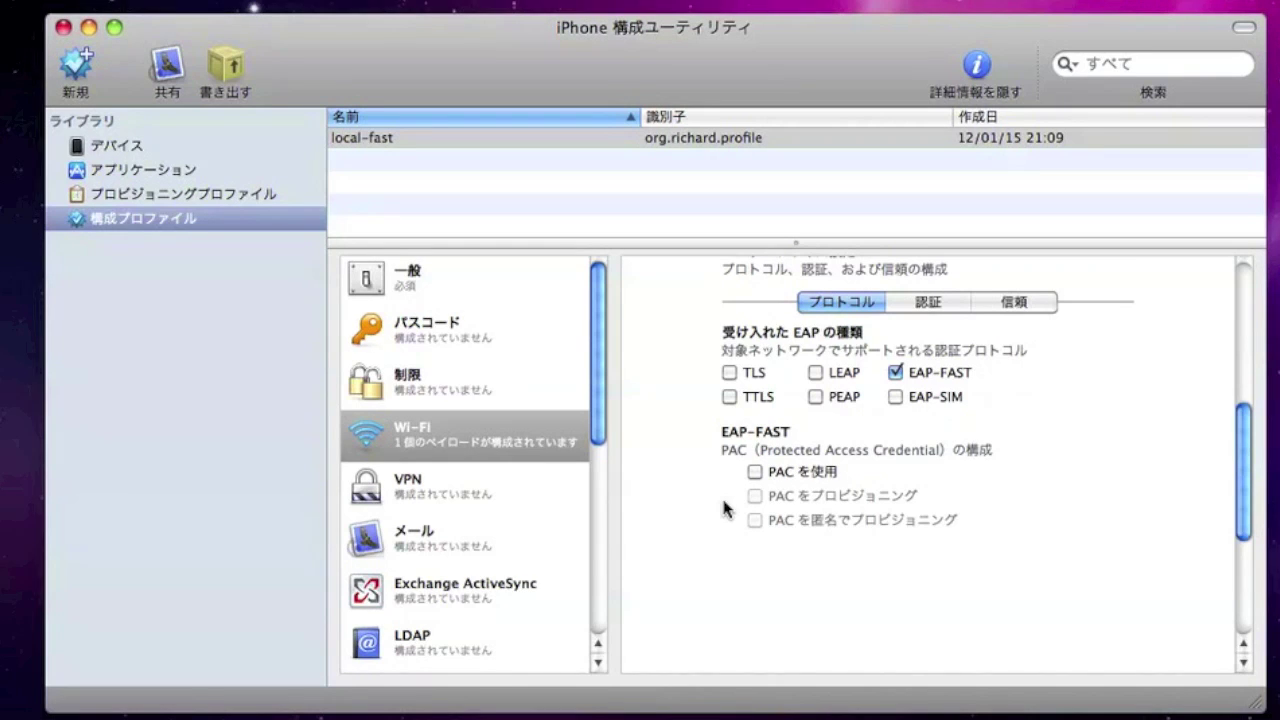
{"action": "left_click", "coordinate": [756, 472]}
{"action": "left_click", "coordinate": [757, 495]}
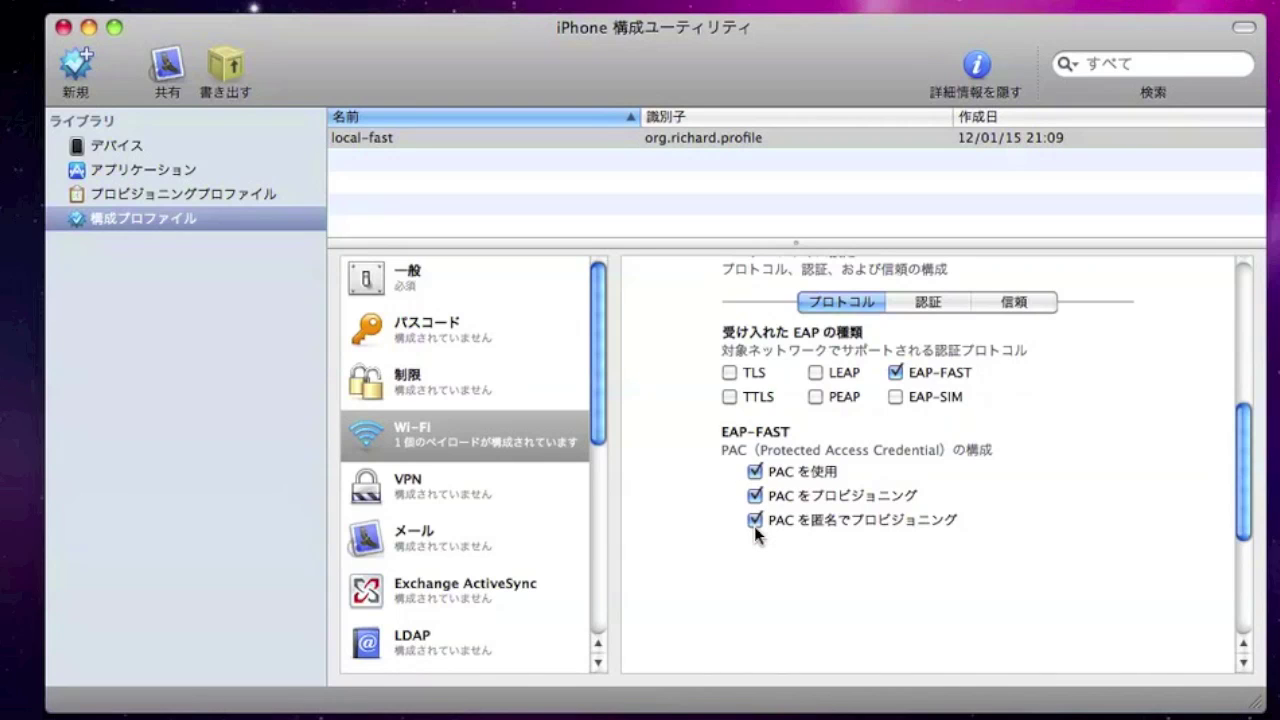
{"action": "scroll", "coordinate": [1067, 540], "scroll_direction": "down", "scroll_amount": 5}
{"action": "scroll", "coordinate": [1067, 540], "scroll_direction": "up", "scroll_amount": 4}
{"action": "scroll", "coordinate": [1067, 538], "scroll_direction": "up", "scroll_amount": 2}
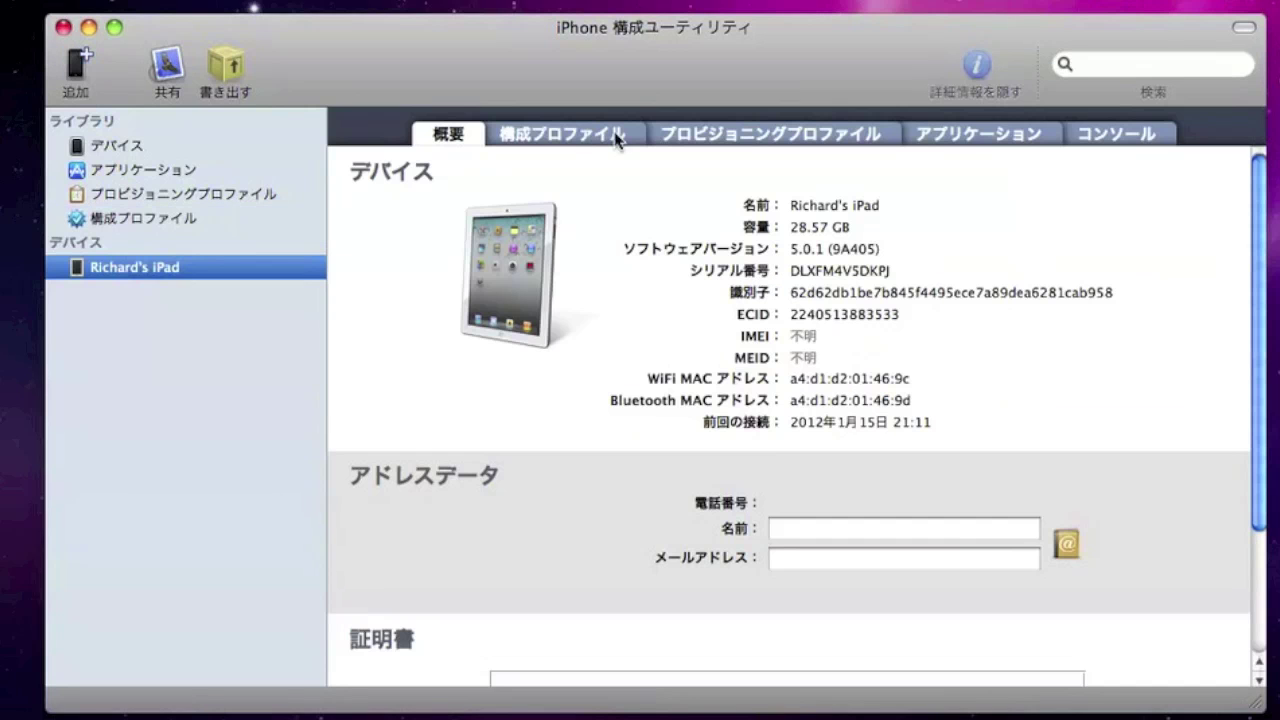
Install the local-fast profile onto the connected iPad from its Configuration Profiles tab.
{"action": "left_click", "coordinate": [583, 137]}
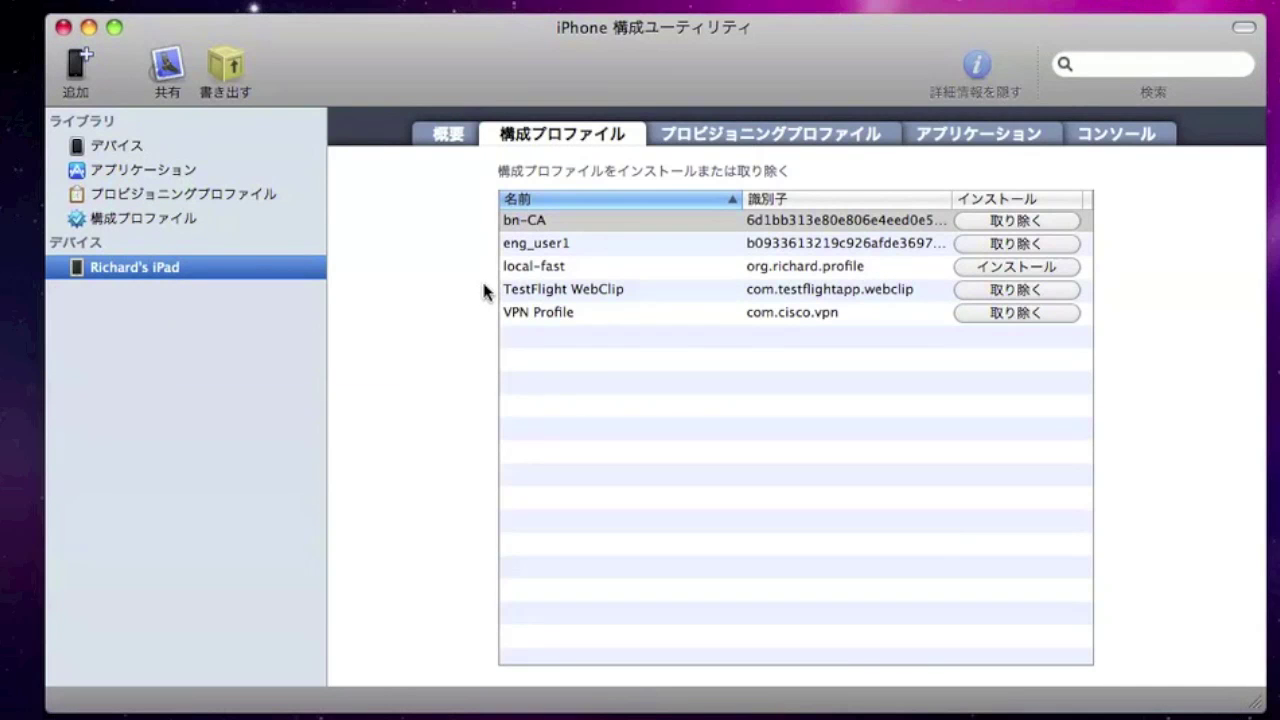
{"action": "left_click", "coordinate": [556, 274]}
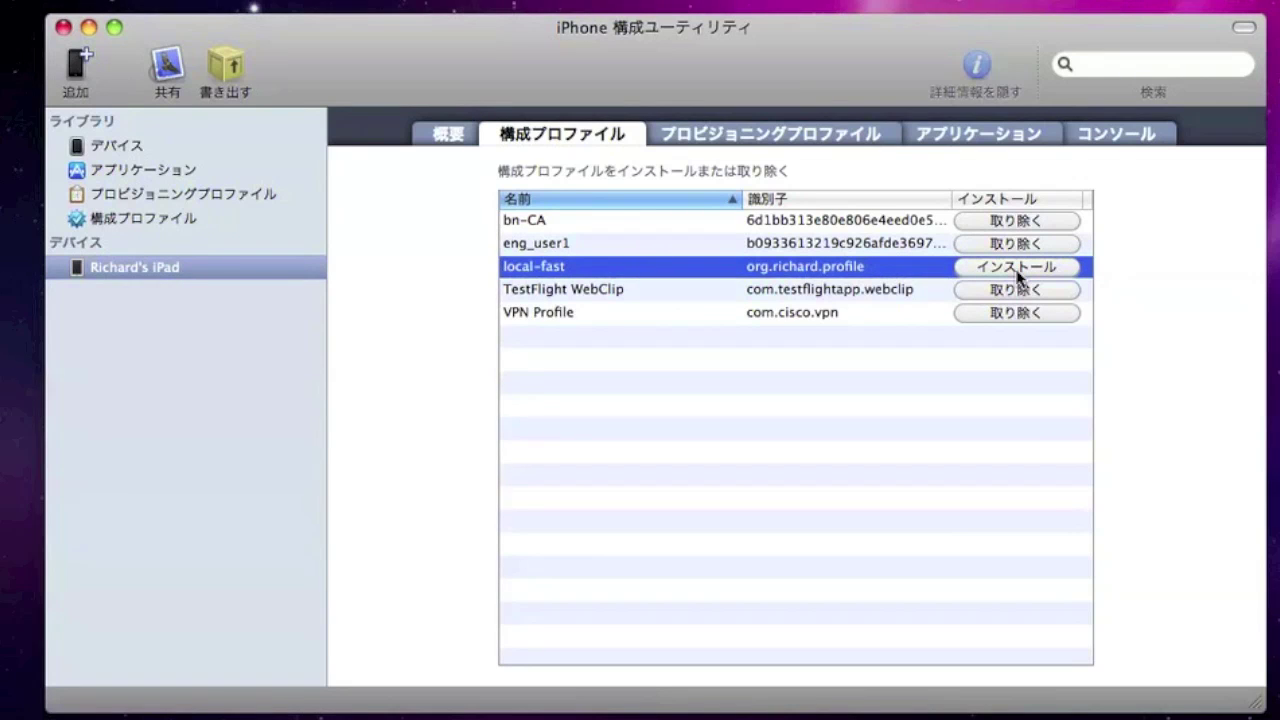
{"action": "left_click", "coordinate": [1020, 276]}
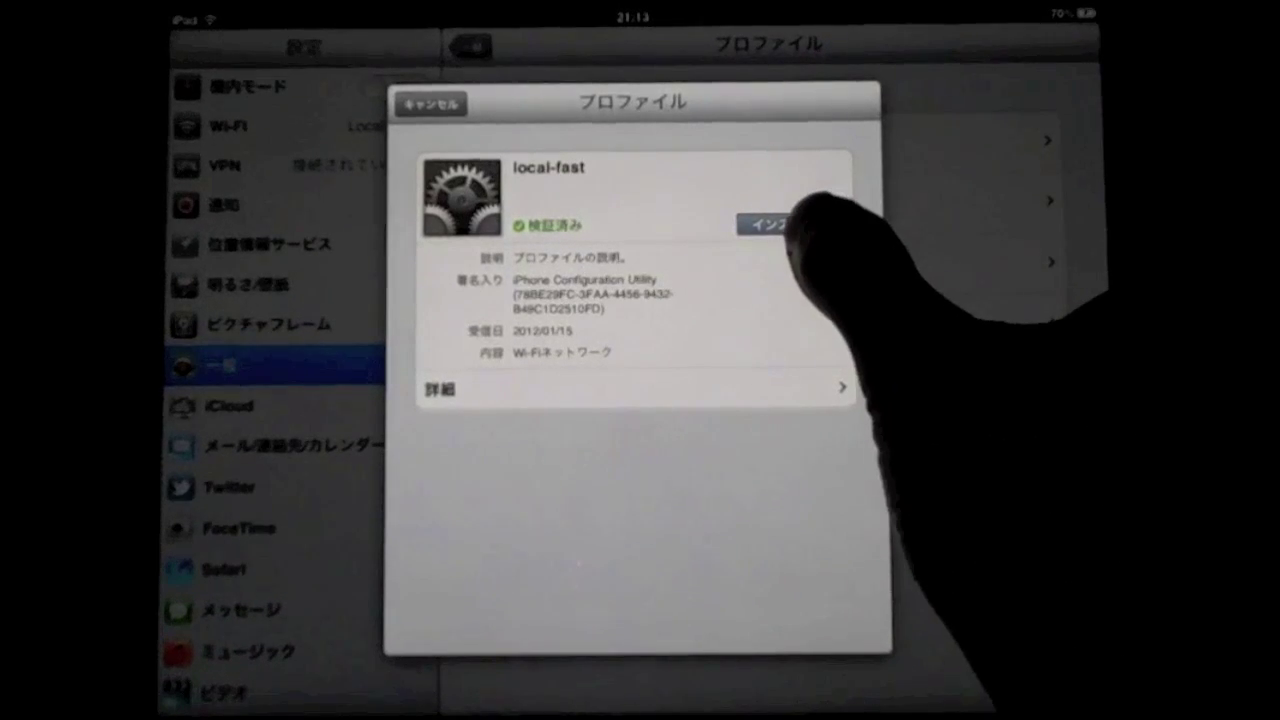
Start installing the local-fast profile, confirm it, and enter the four-digit device passcode.
{"action": "left_click", "coordinate": [789, 224]}
{"action": "left_click", "coordinate": [697, 402]}
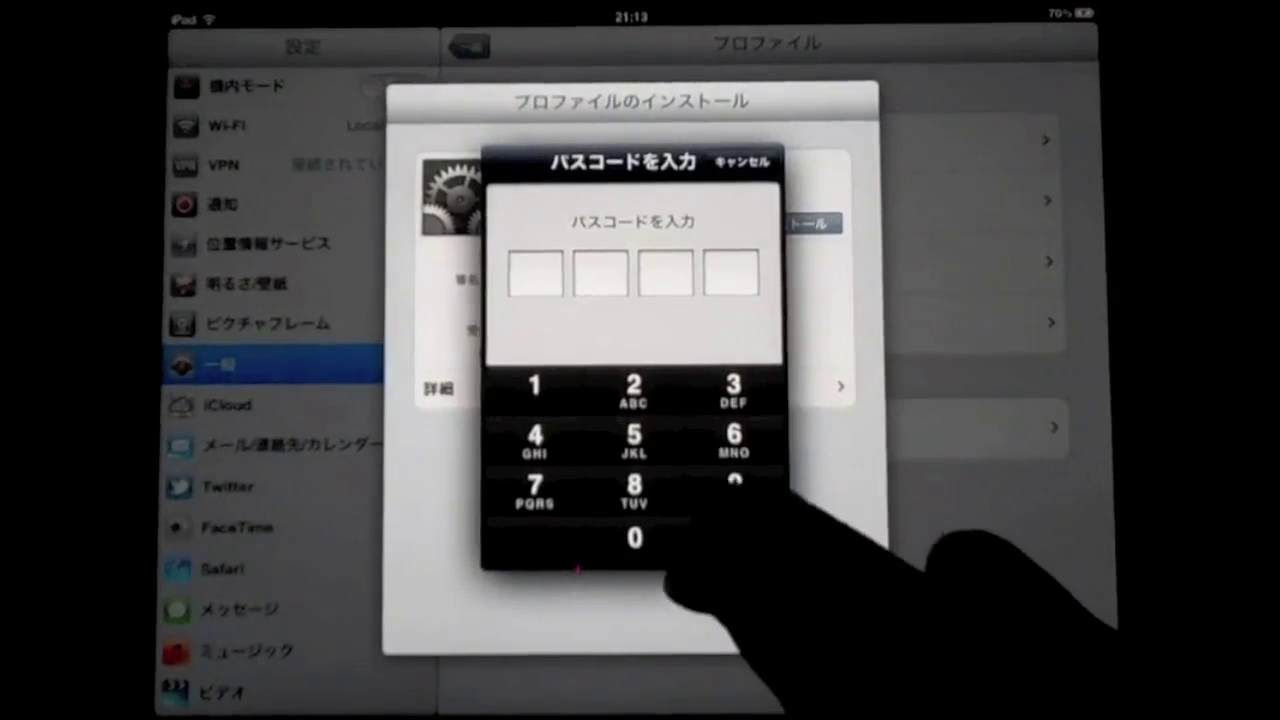
{"action": "left_click", "coordinate": [735, 490]}
{"action": "left_click", "coordinate": [635, 538]}
{"action": "left_click", "coordinate": [635, 440]}
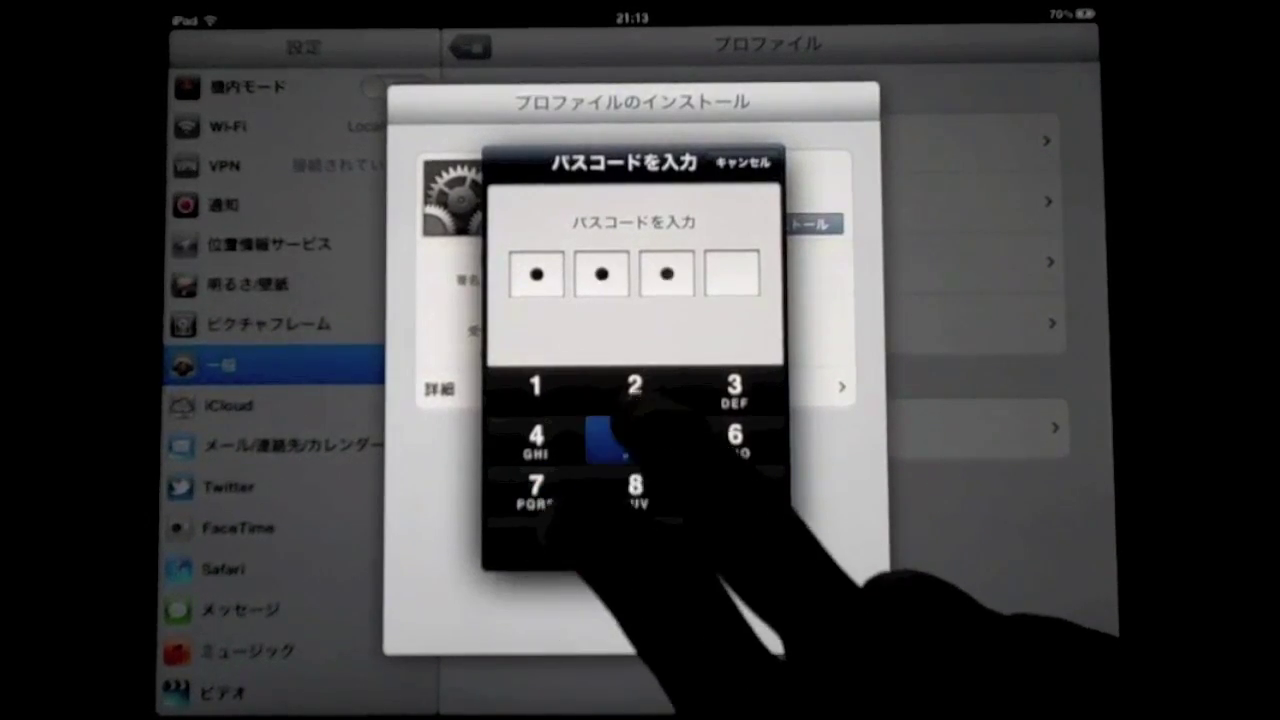
{"action": "left_click", "coordinate": [735, 390]}
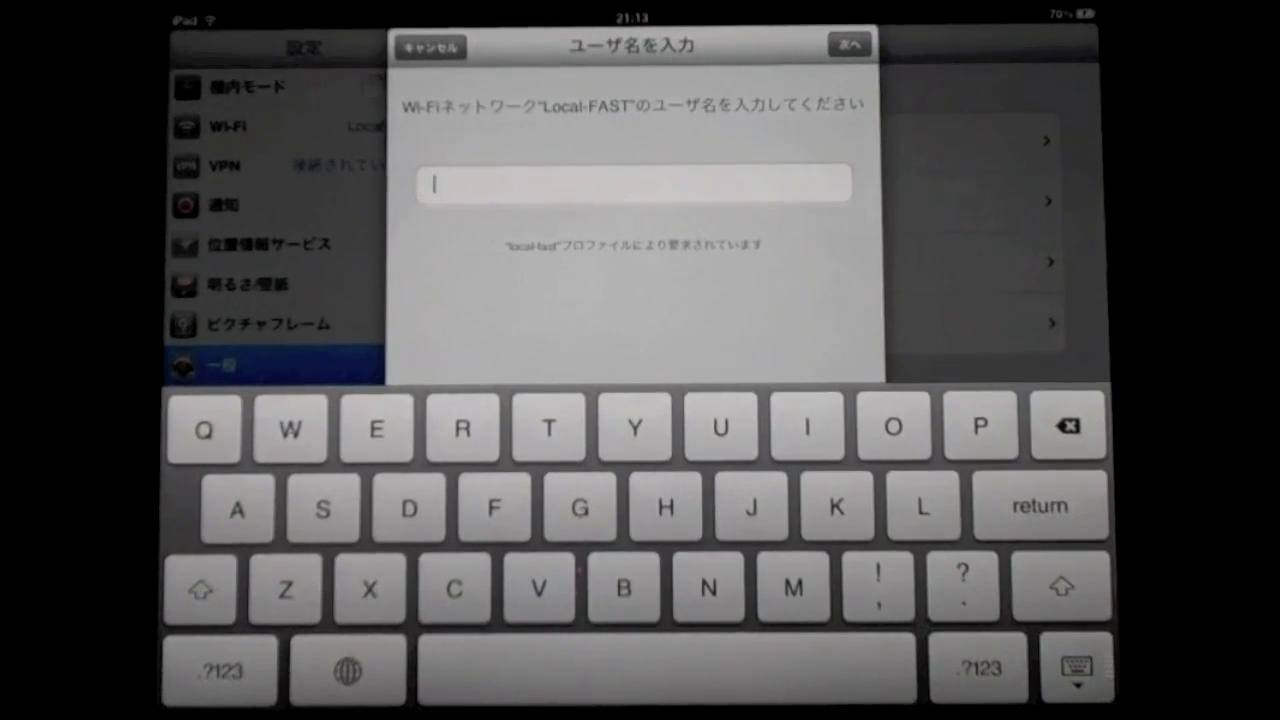
Supply the Local-FAST network username and password and close the installation summary.
{"action": "type", "text": "cis"}
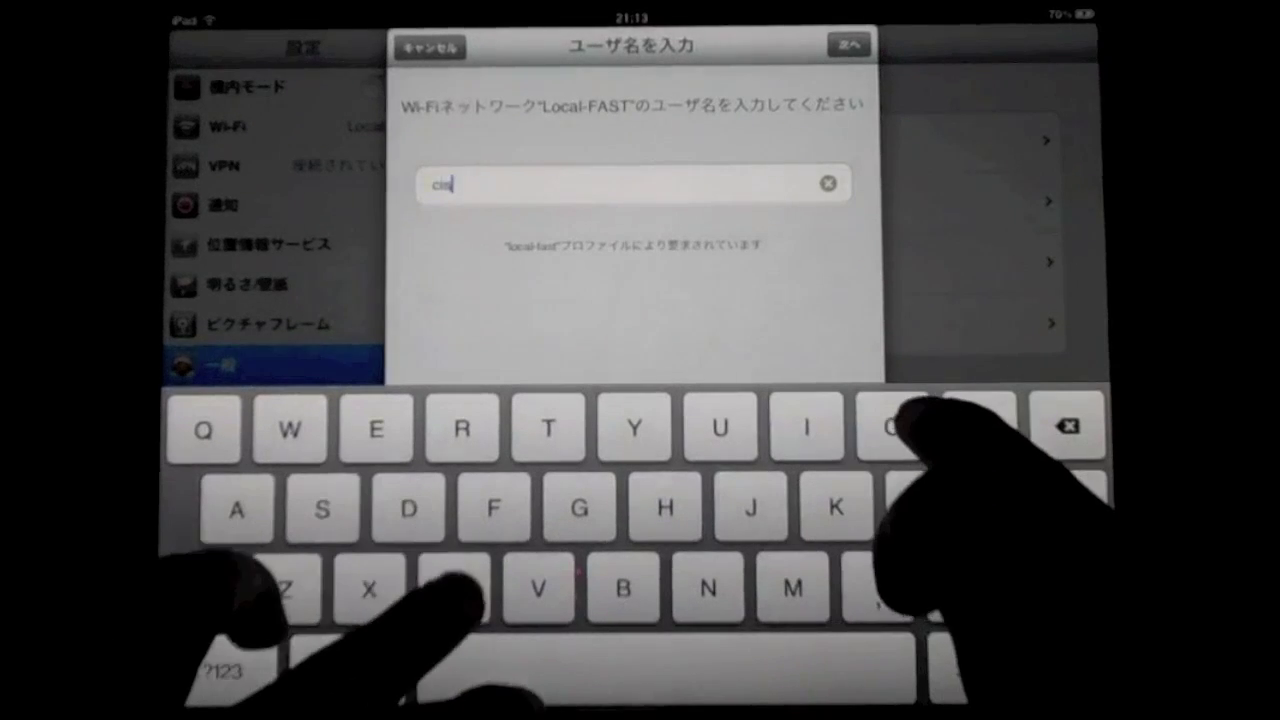
{"action": "type", "text": "co"}
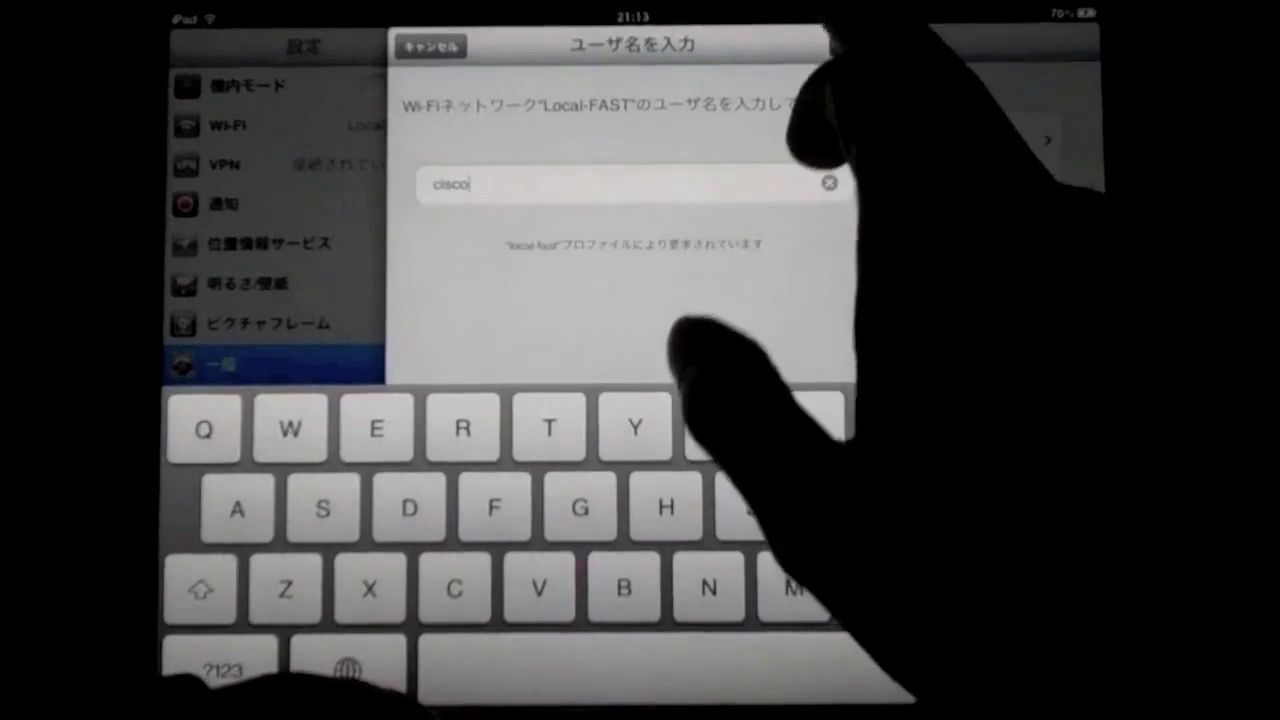
{"action": "left_click", "coordinate": [846, 44]}
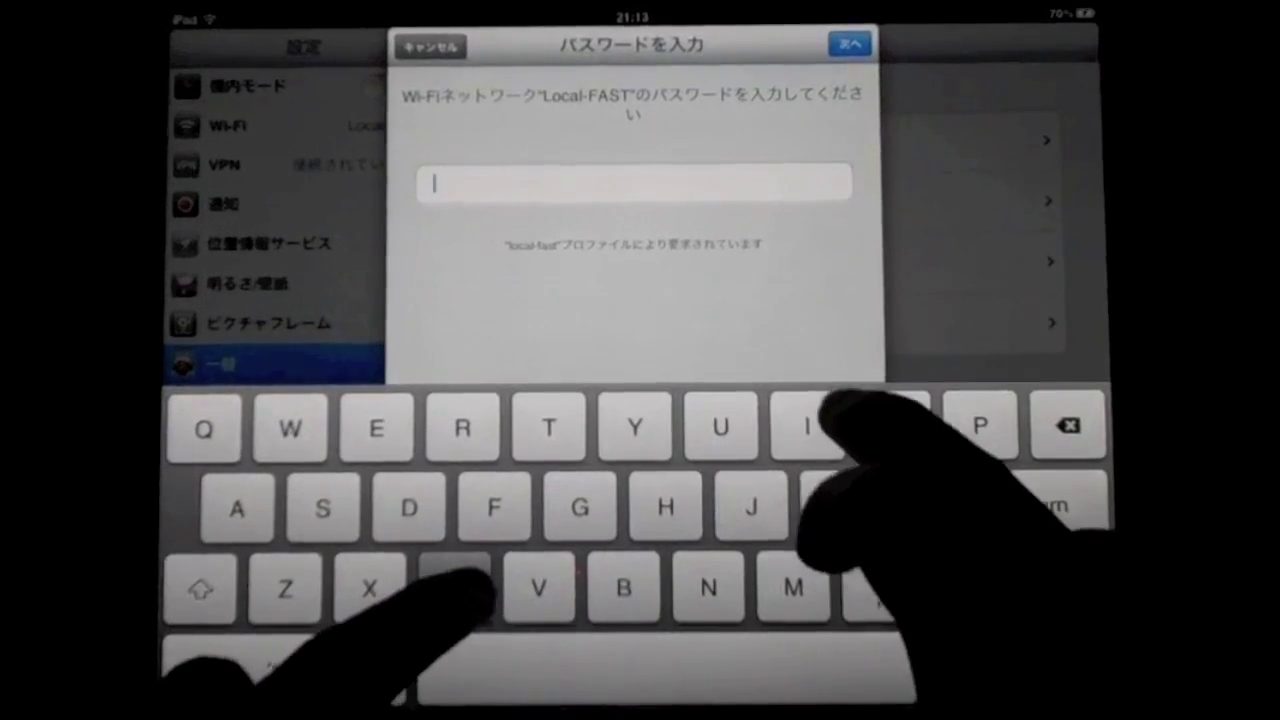
{"action": "type", "text": "cisco"}
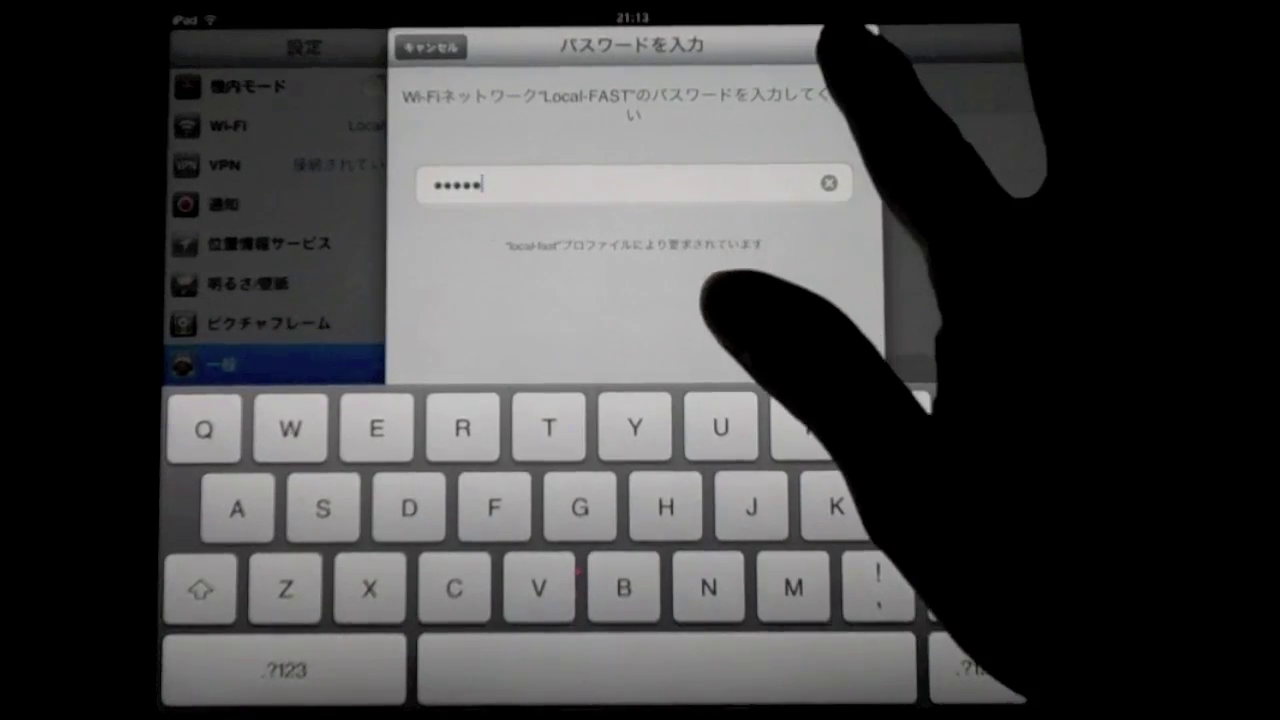
{"action": "left_click", "coordinate": [849, 44]}
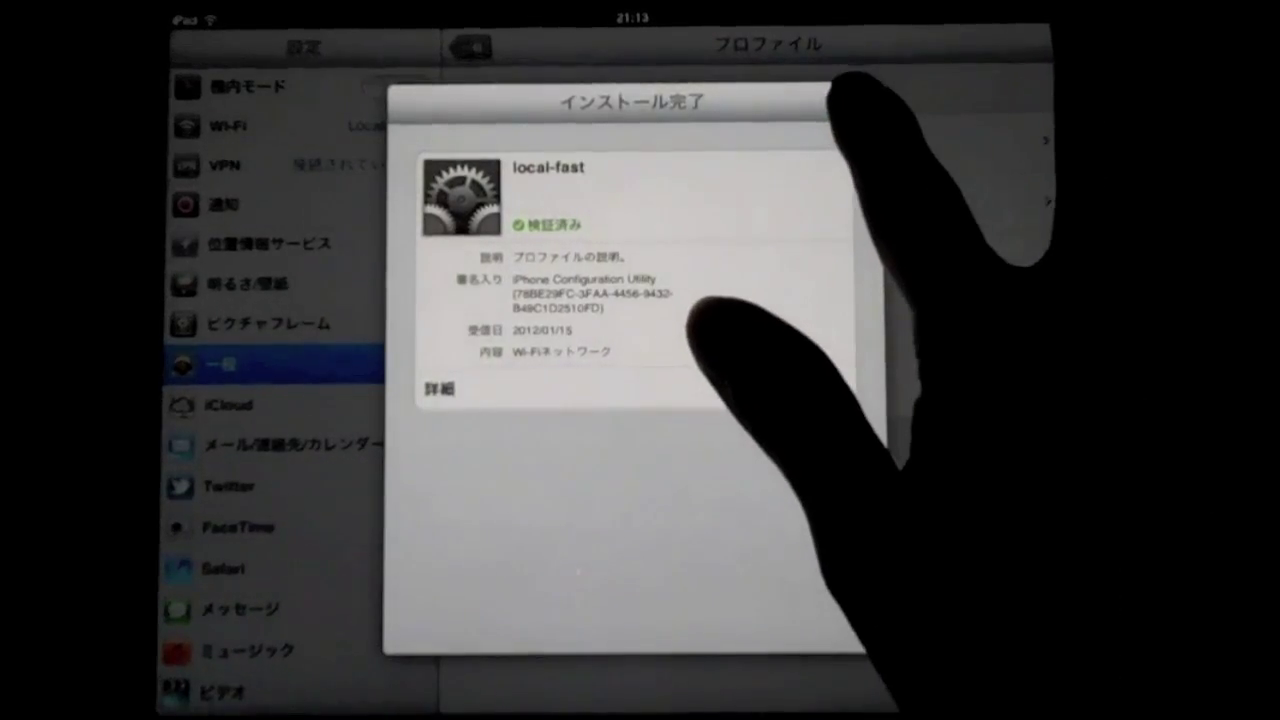
{"action": "left_click", "coordinate": [850, 101]}
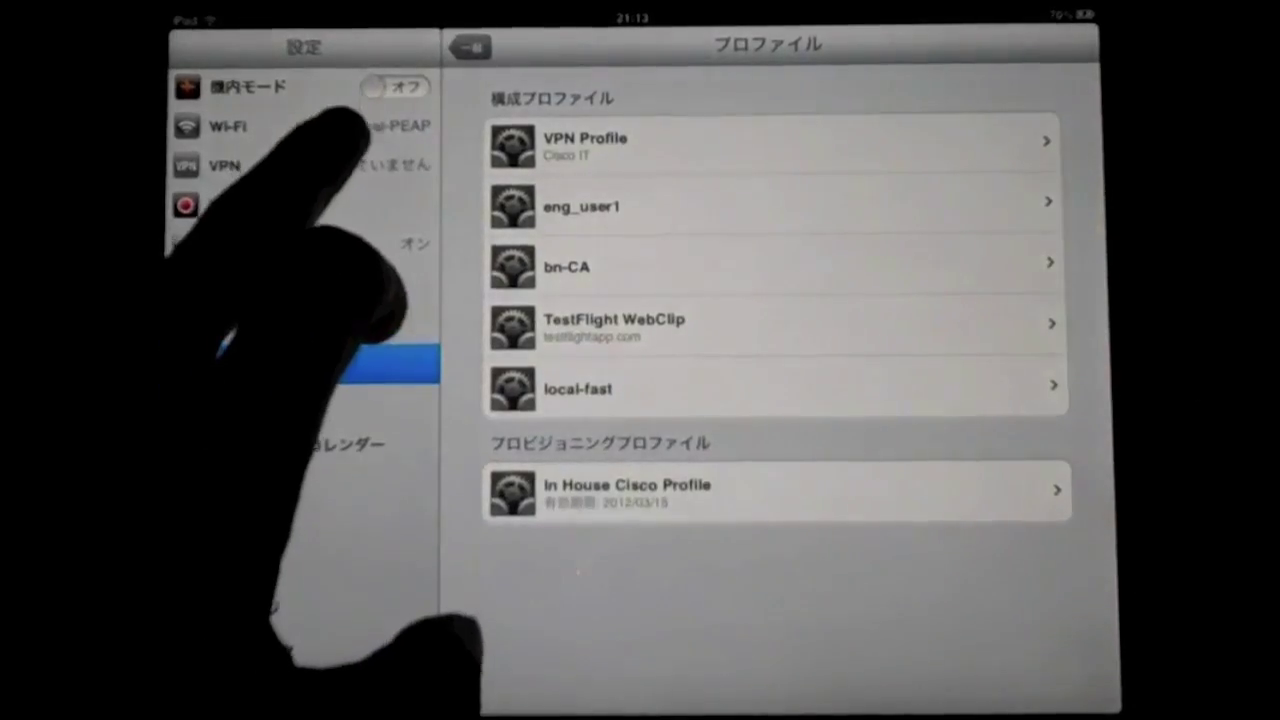
Join the Local-FAST Wi-Fi network and view its connection details showing 192.168.90.2.
{"action": "left_click", "coordinate": [290, 126]}
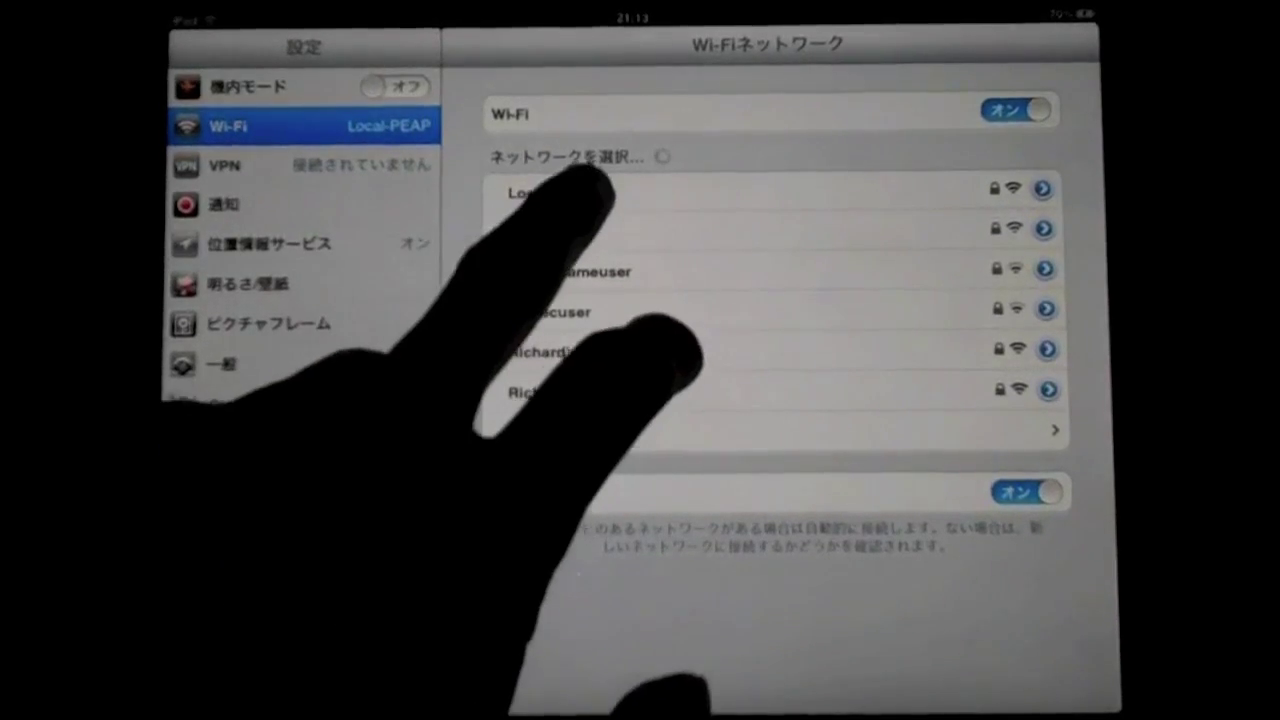
{"action": "left_click", "coordinate": [560, 192]}
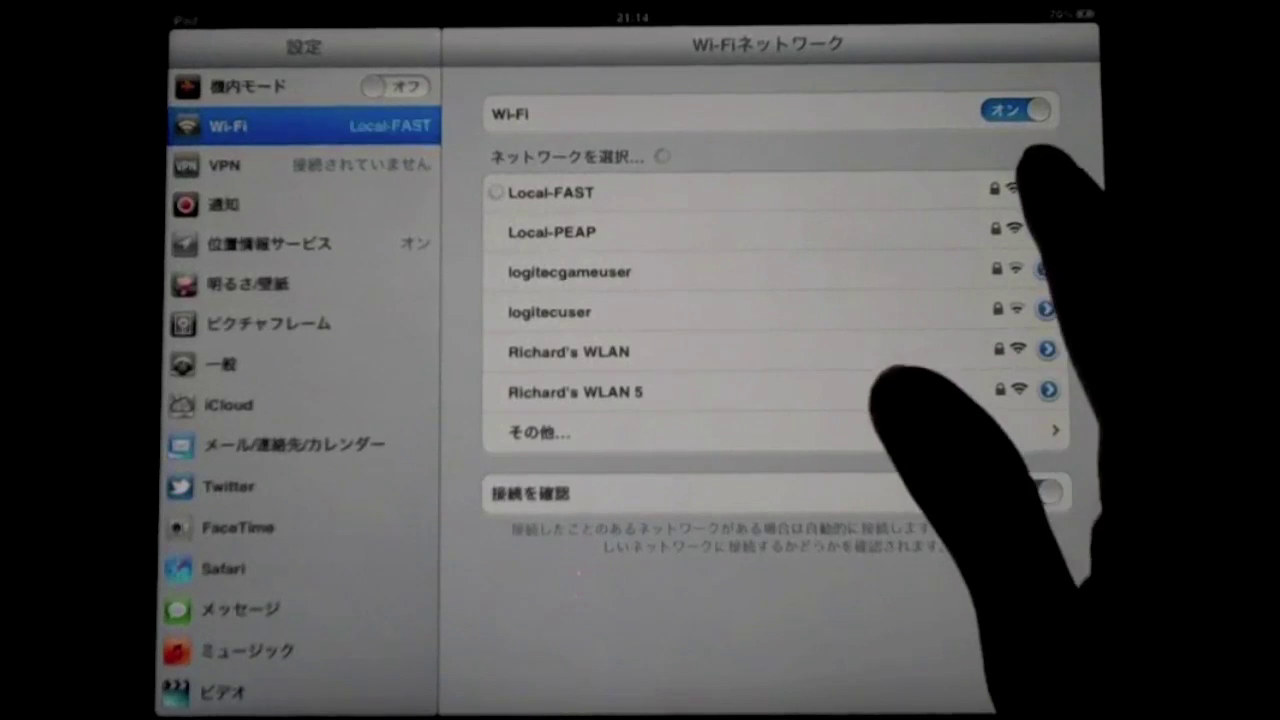
{"action": "left_click", "coordinate": [1042, 189]}
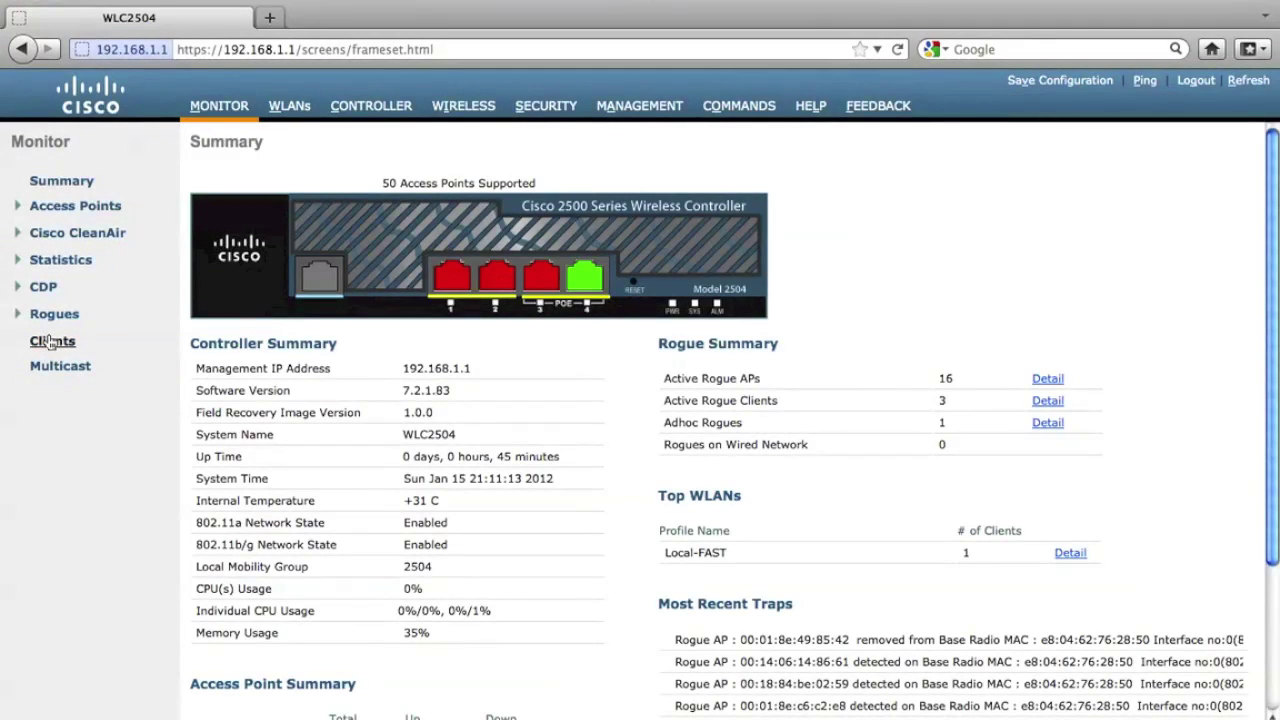
{"action": "left_click", "coordinate": [50, 341]}
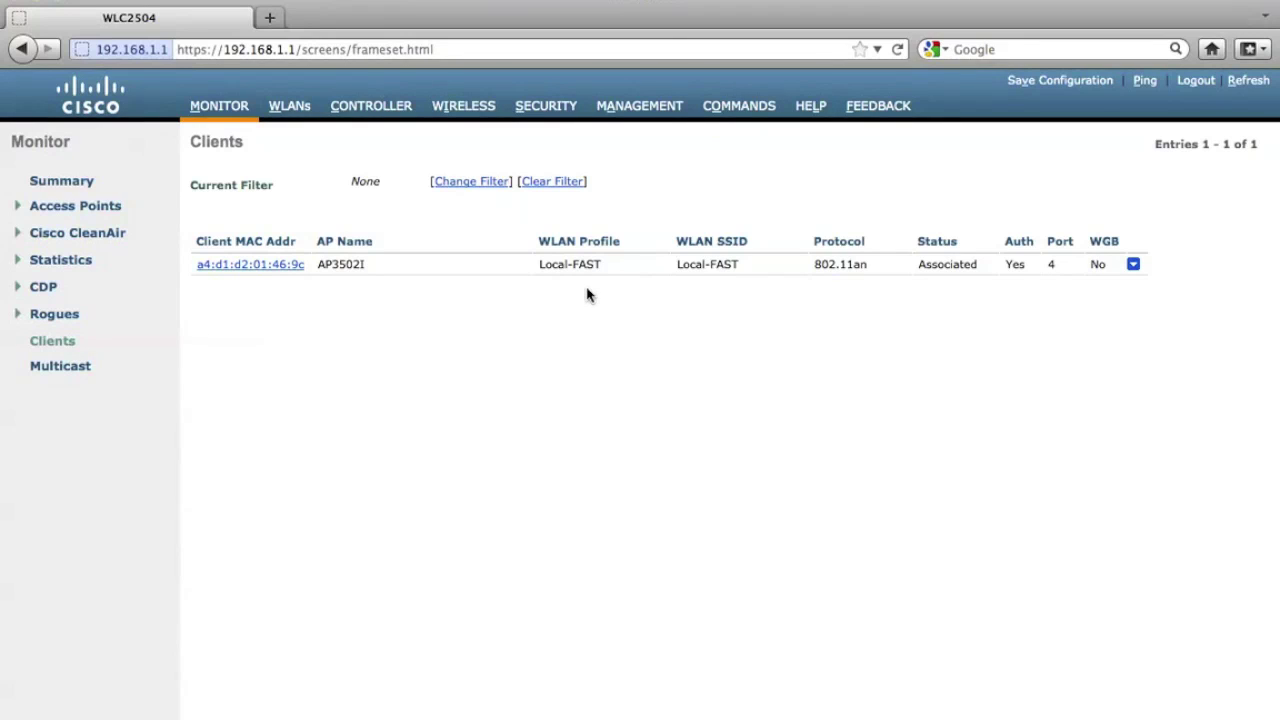
{"action": "left_click", "coordinate": [218, 265]}
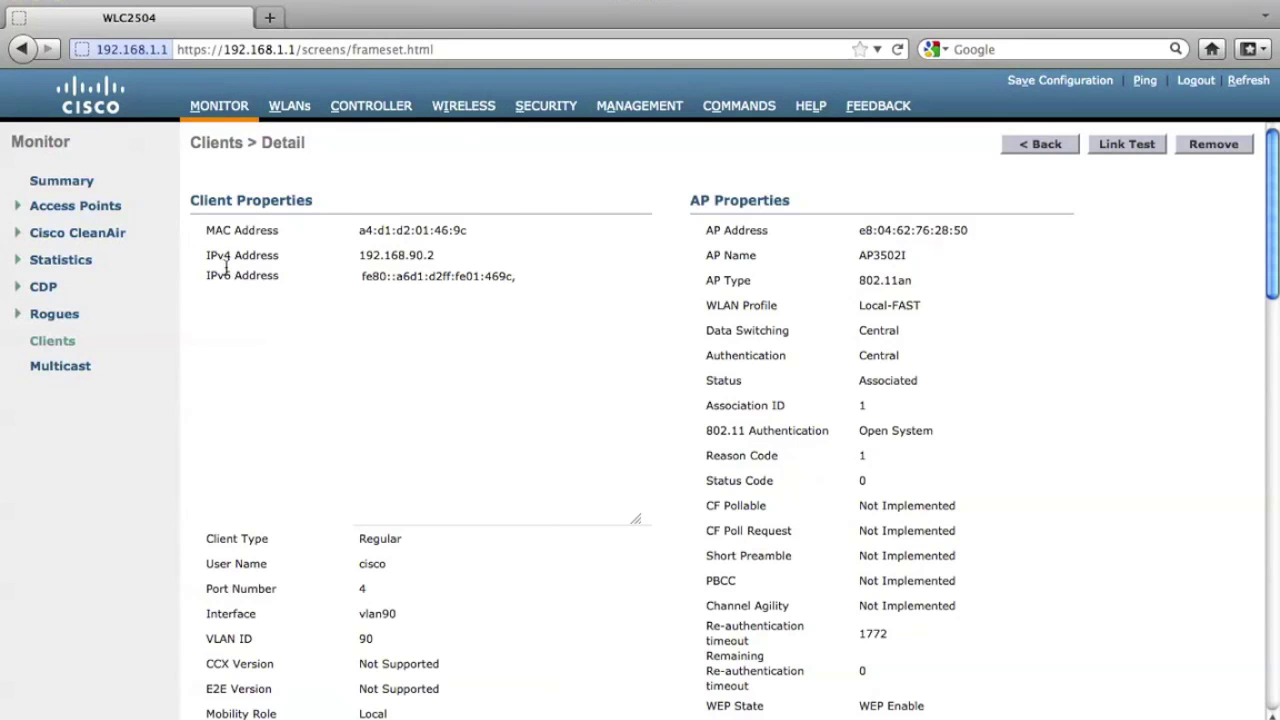
{"action": "scroll", "coordinate": [555, 392], "scroll_direction": "down", "scroll_amount": 3}
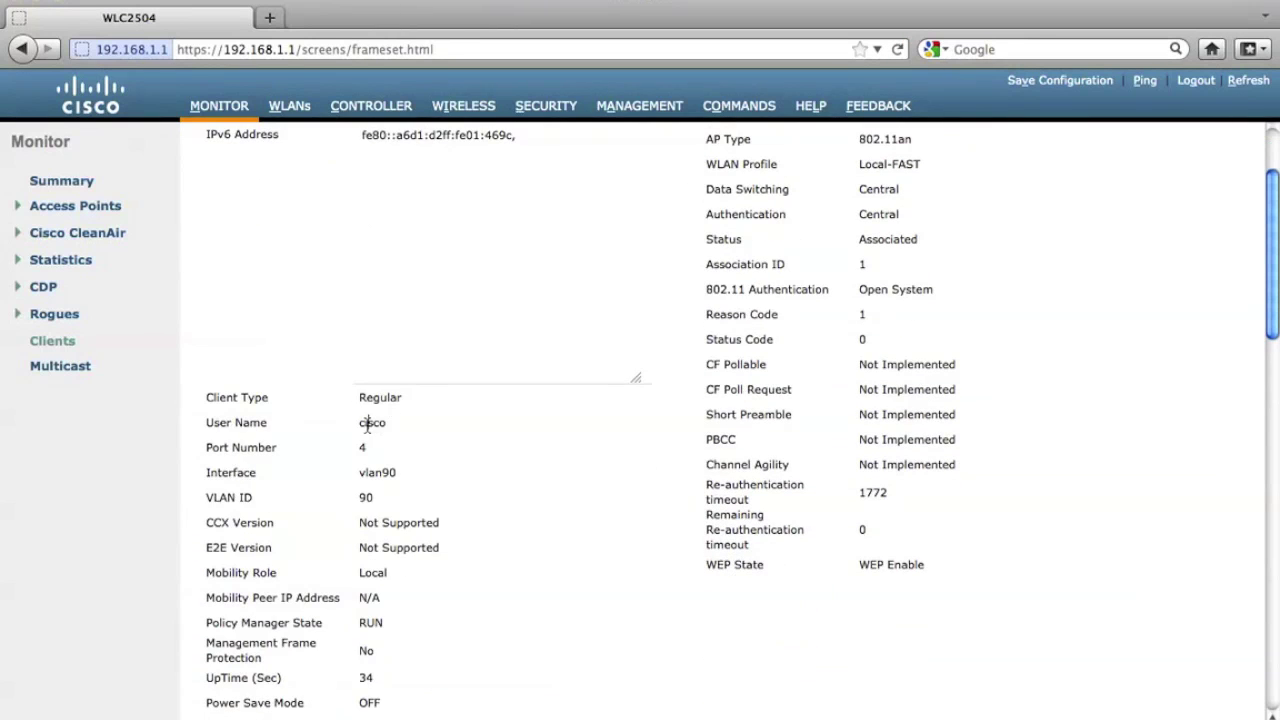
{"action": "double_click", "coordinate": [367, 423]}
{"action": "left_click", "coordinate": [508, 442]}
{"action": "scroll", "coordinate": [574, 434], "scroll_direction": "down", "scroll_amount": 8}
{"action": "scroll", "coordinate": [574, 435], "scroll_direction": "down", "scroll_amount": 1}
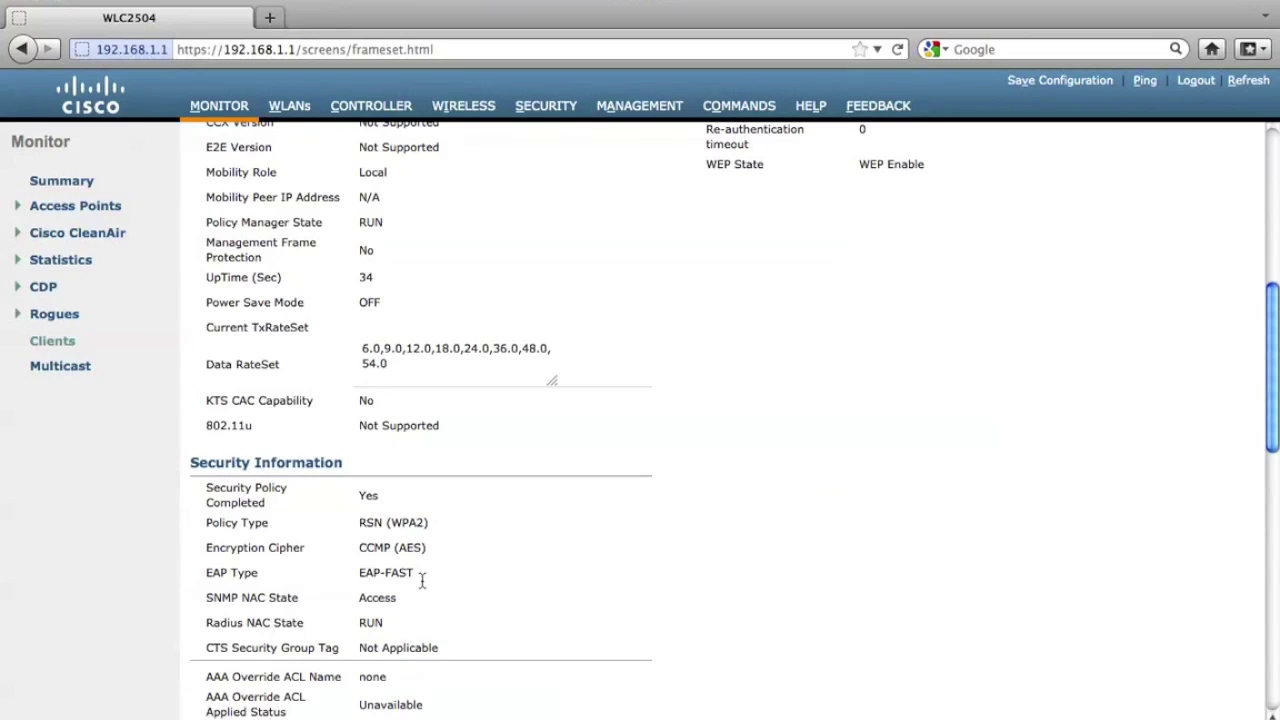
{"action": "left_click_drag", "start_coordinate": [414, 574], "coordinate": [348, 576]}
{"action": "left_click", "coordinate": [504, 581]}
{"action": "scroll", "coordinate": [504, 581], "scroll_direction": "down", "scroll_amount": 1}
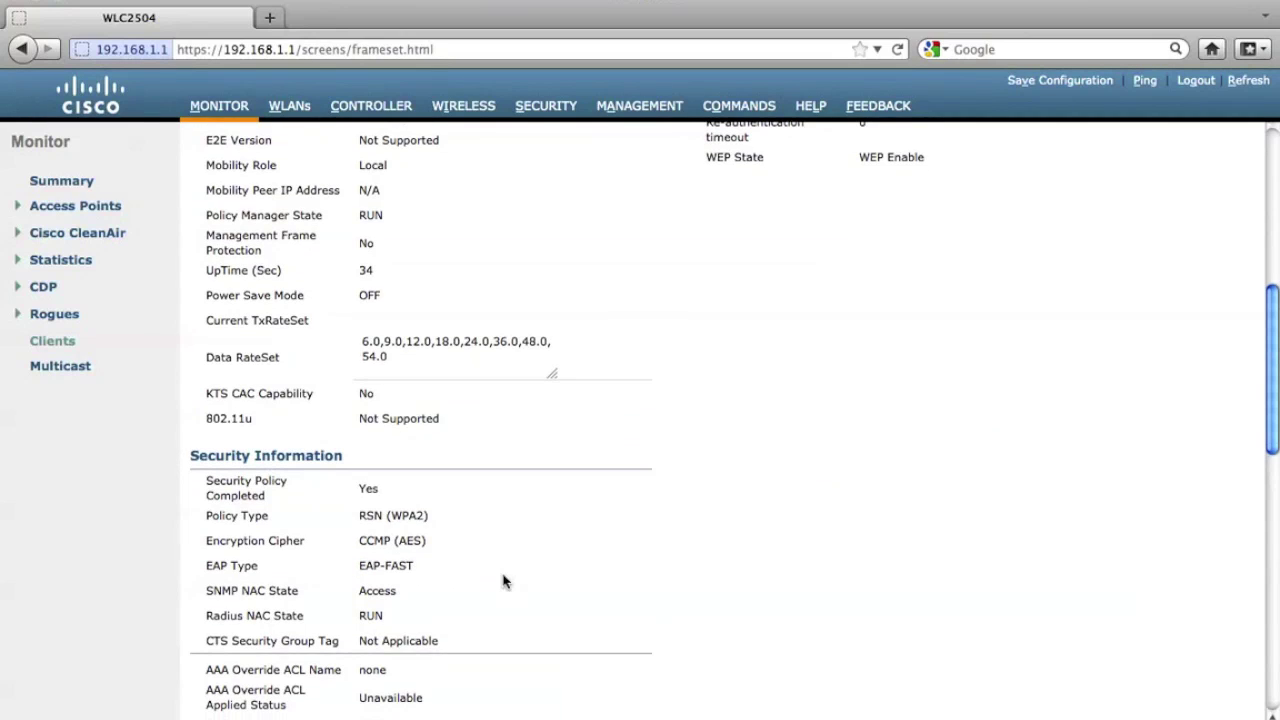
{"action": "left_click", "coordinate": [208, 108]}
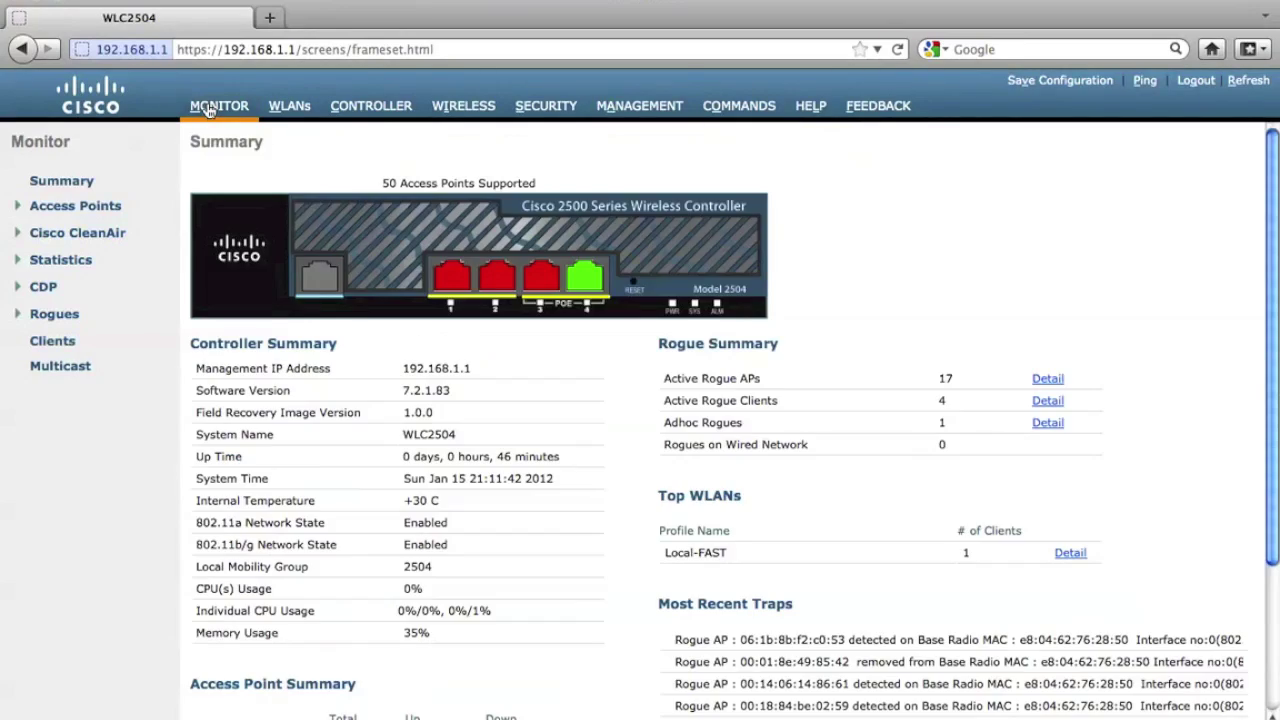